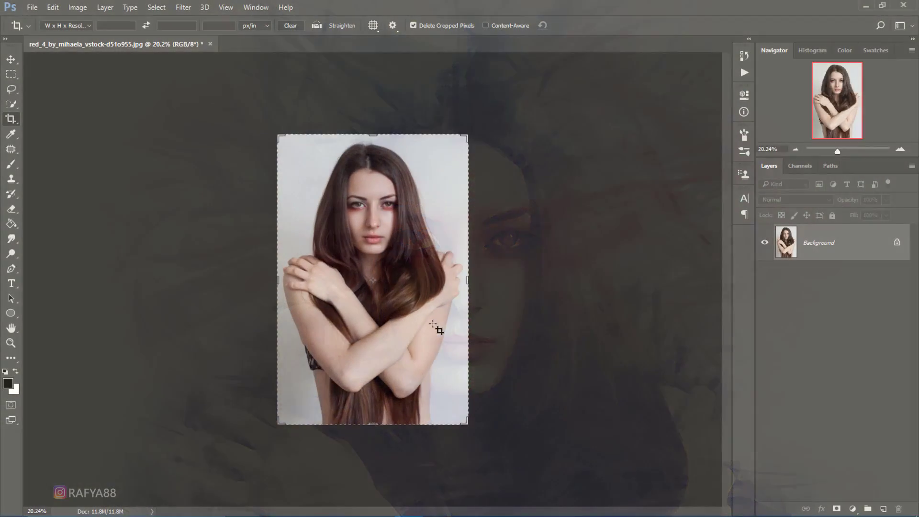
Step: Unlock the Background into Layer 0 and crop-extend the canvas upward and outward on both sides
{"action": "scroll", "coordinate": [434, 326], "scroll_direction": "up", "scroll_amount": 1}
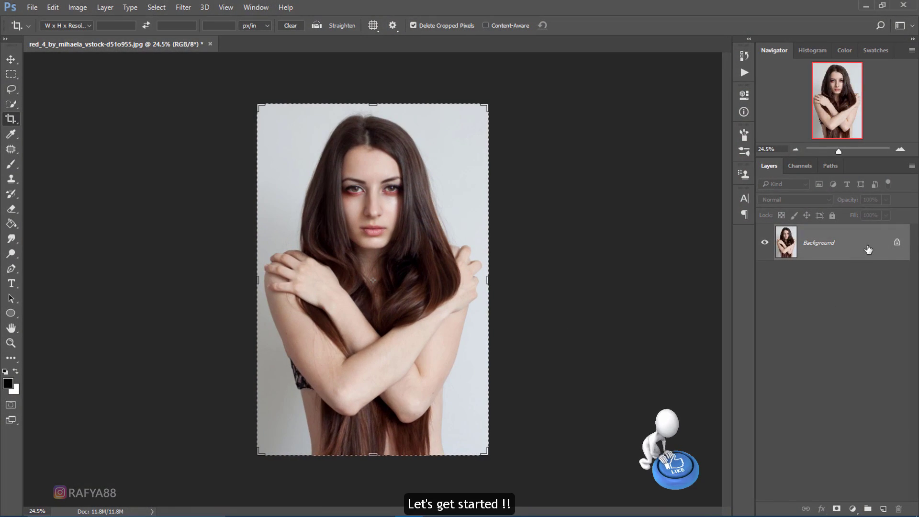
{"action": "left_click", "coordinate": [896, 243]}
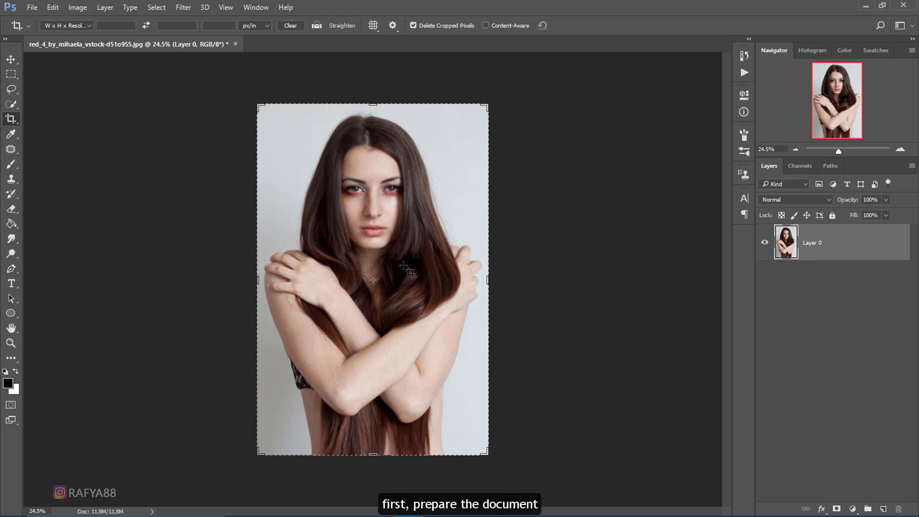
{"action": "left_click_drag", "start_coordinate": [372, 111], "coordinate": [372, 73]}
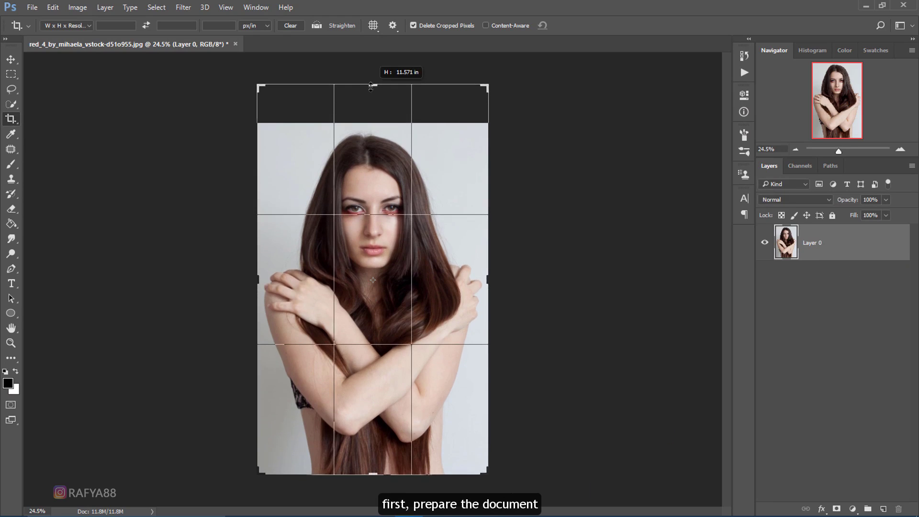
{"action": "left_click_drag", "start_coordinate": [488, 280], "coordinate": [558, 279]}
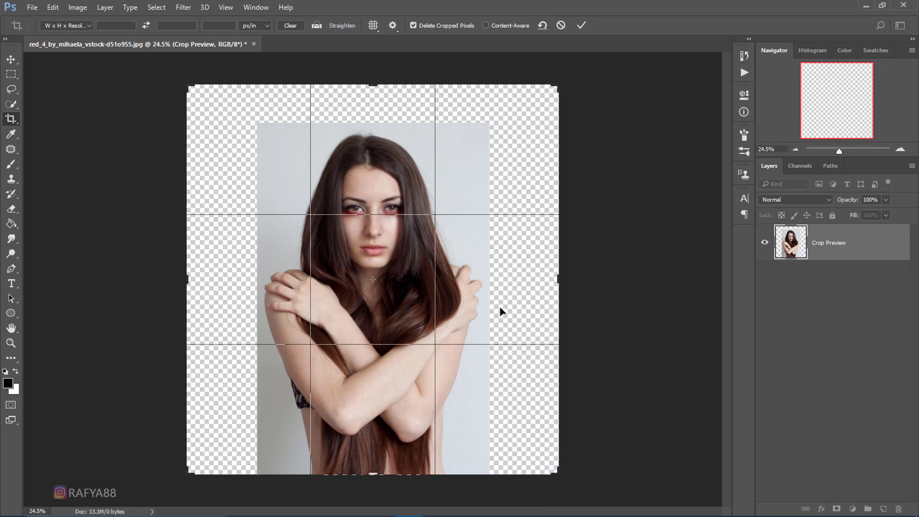
{"action": "left_click", "coordinate": [582, 25]}
Step: Add a white Solid Color fill layer and move it below Layer 0
{"action": "left_click", "coordinate": [853, 509]}
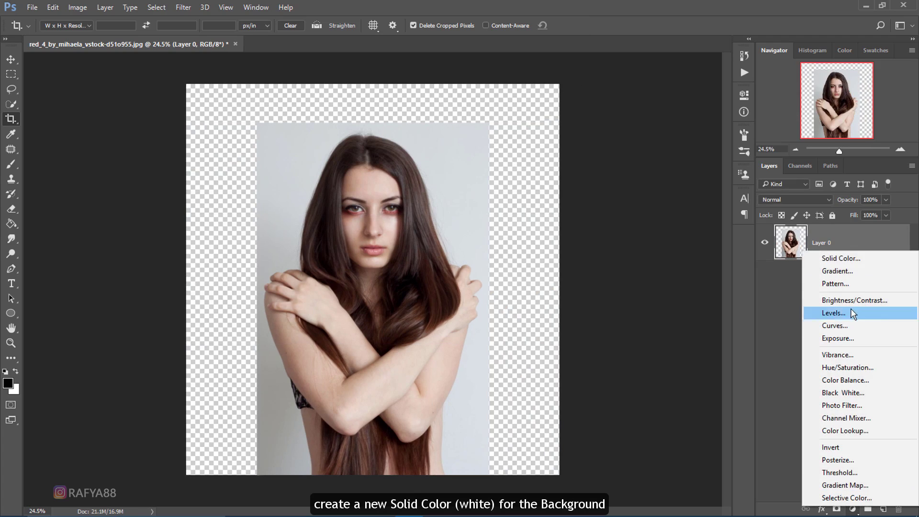
{"action": "left_click", "coordinate": [841, 258]}
{"action": "left_click_drag", "start_coordinate": [565, 187], "coordinate": [502, 164]}
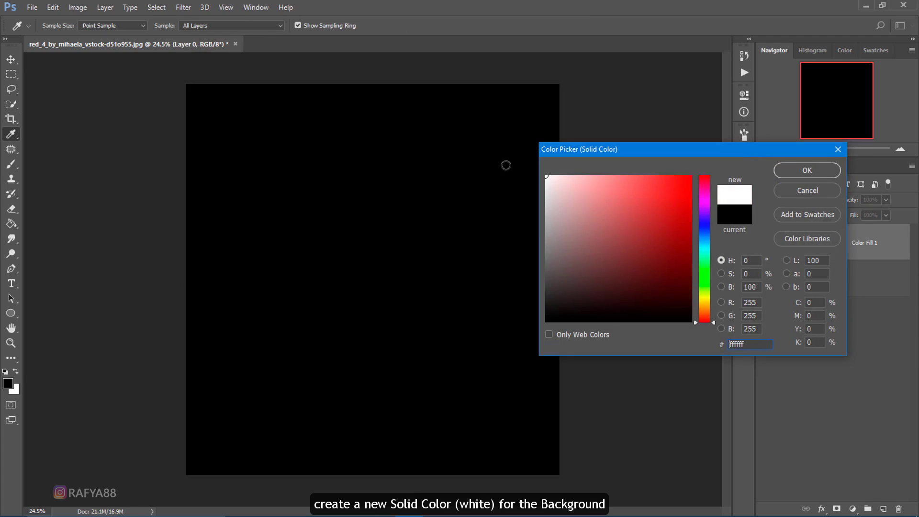
{"action": "left_click", "coordinate": [801, 171]}
{"action": "left_click_drag", "start_coordinate": [865, 242], "coordinate": [796, 304]}
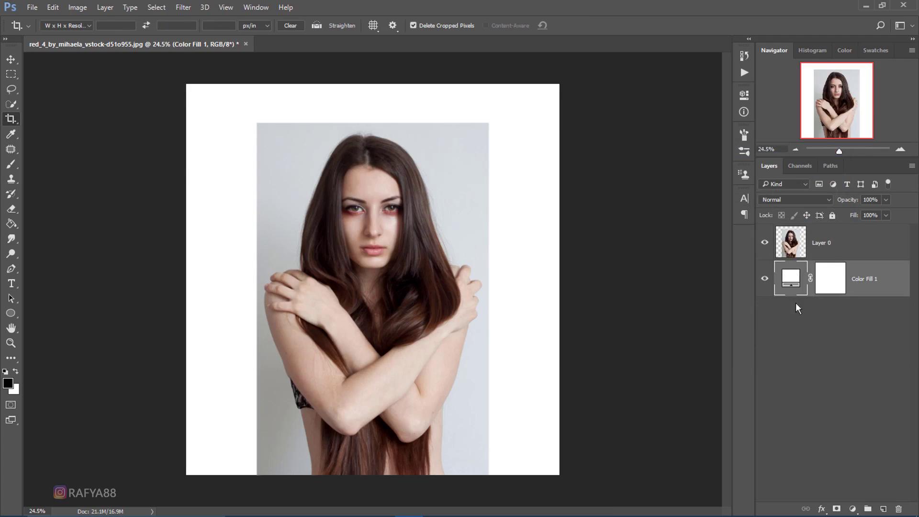
Step: Rename Layer 0 to 'model'
{"action": "double_click", "coordinate": [829, 243]}
{"action": "type", "text": "model"}
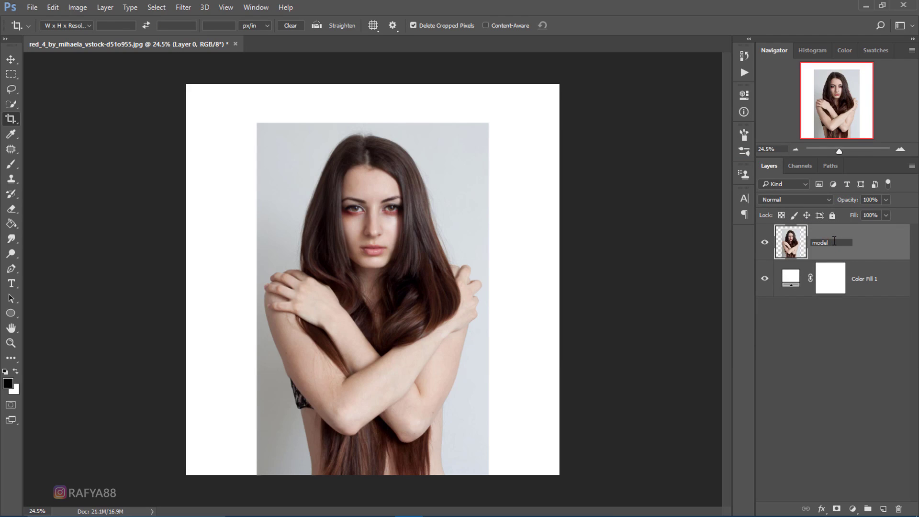
{"action": "key", "text": "Return"}
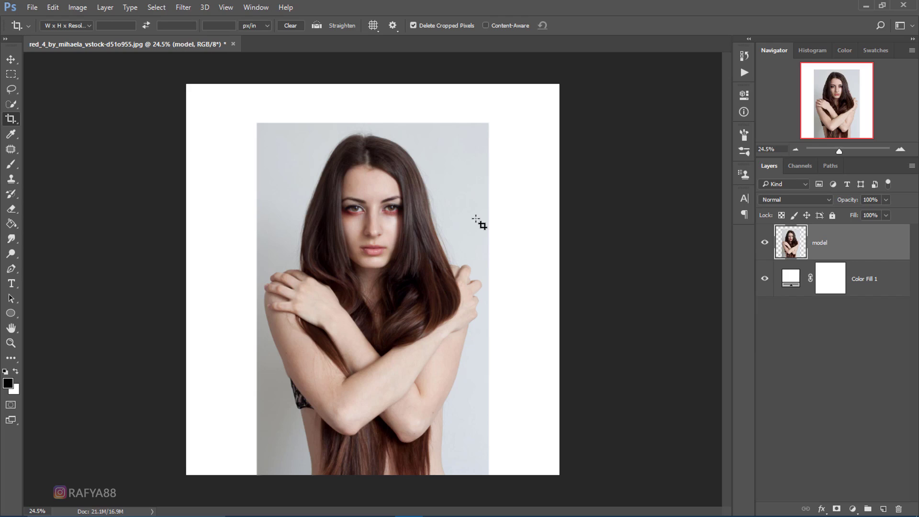
{"action": "key", "text": "ctrl+minus"}
{"action": "key", "text": "ctrl+plus"}
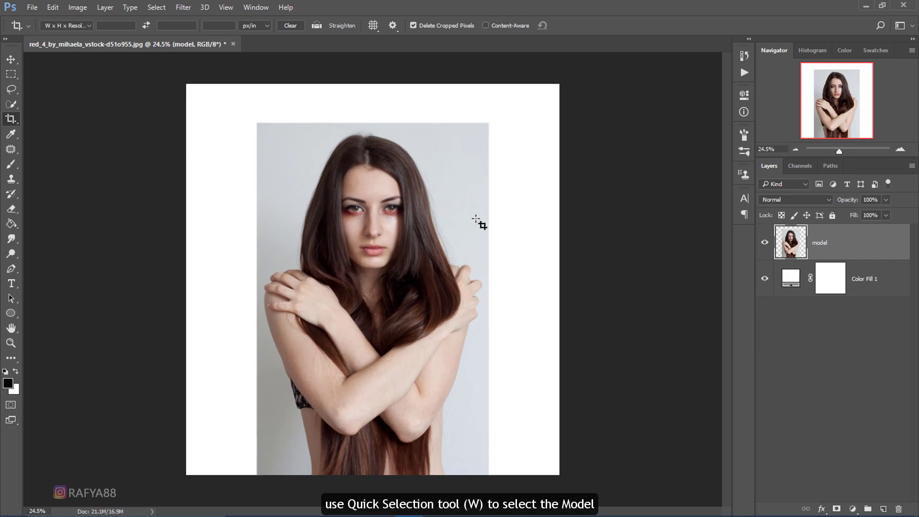
Step: Quick-select the woman's hair, head, hands and left arm
{"action": "left_click", "coordinate": [11, 104]}
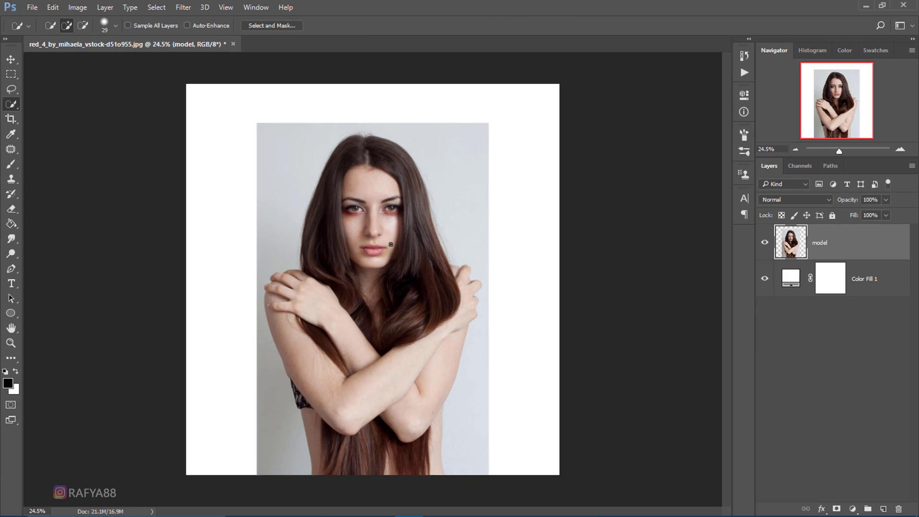
{"action": "left_click_drag", "start_coordinate": [333, 199], "coordinate": [361, 152]}
{"action": "mouse_move", "coordinate": [395, 181]}
{"action": "left_mouse_down"}
{"action": "mouse_move", "coordinate": [280, 285]}
{"action": "mouse_move", "coordinate": [296, 336]}
{"action": "left_mouse_up"}
{"action": "scroll", "coordinate": [312, 289], "scroll_direction": "up", "scroll_amount": 2}
{"action": "mouse_move", "coordinate": [311, 289]}
{"action": "left_mouse_down"}
{"action": "mouse_move", "coordinate": [309, 428]}
{"action": "mouse_move", "coordinate": [383, 479]}
{"action": "left_mouse_up"}
{"action": "scroll", "coordinate": [309, 428], "scroll_direction": "down", "scroll_amount": 2}
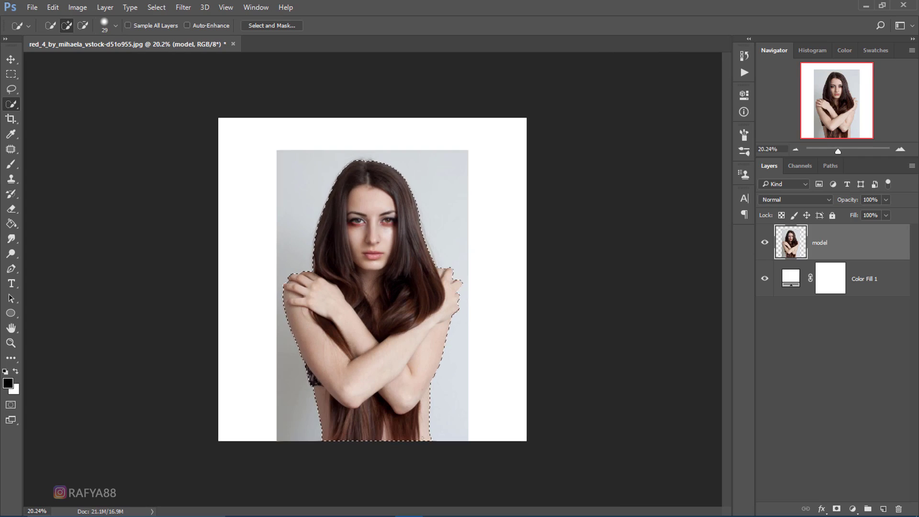
{"action": "scroll", "coordinate": [396, 225], "scroll_direction": "up", "scroll_amount": 1}
{"action": "scroll", "coordinate": [397, 226], "scroll_direction": "up", "scroll_amount": 1}
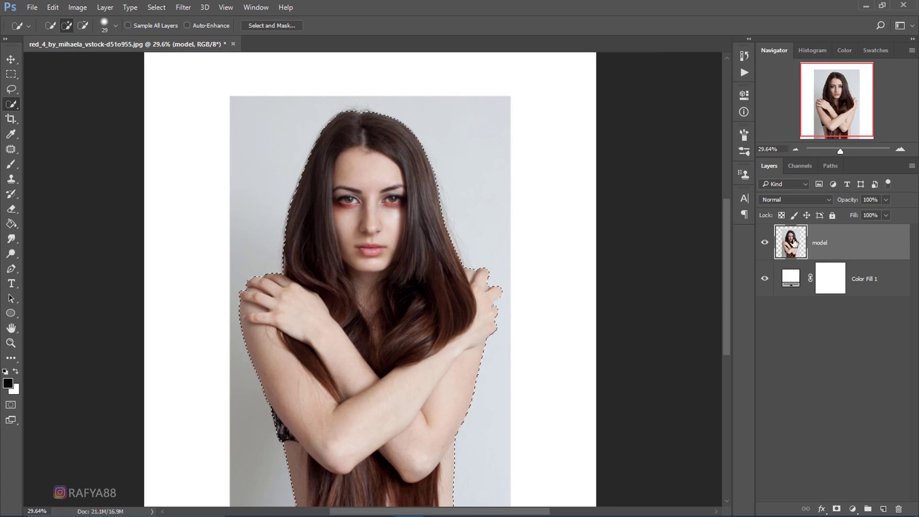
Step: Add a layer mask from the selection to hide the grey backdrop
{"action": "left_click", "coordinate": [837, 509]}
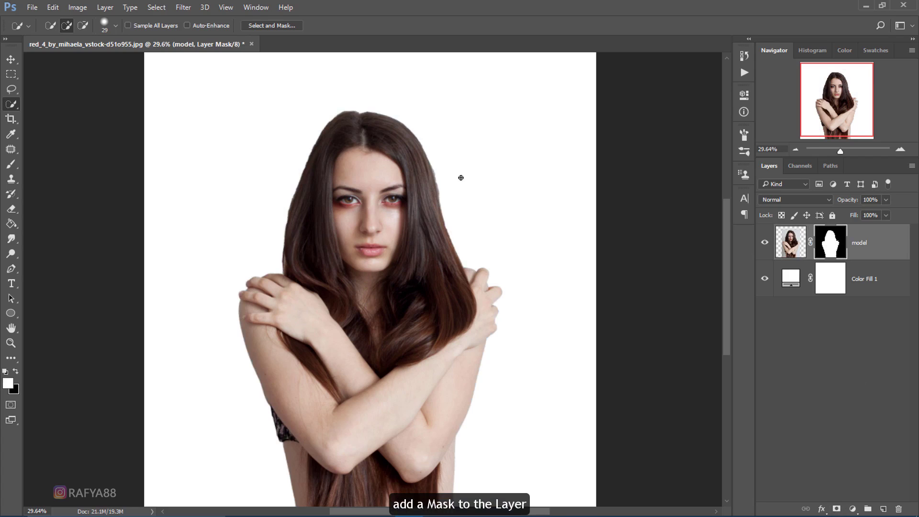
{"action": "scroll", "coordinate": [471, 172], "scroll_direction": "up", "scroll_amount": 1}
{"action": "scroll", "coordinate": [419, 214], "scroll_direction": "up", "scroll_amount": 1}
{"action": "scroll", "coordinate": [420, 214], "scroll_direction": "up", "scroll_amount": 1}
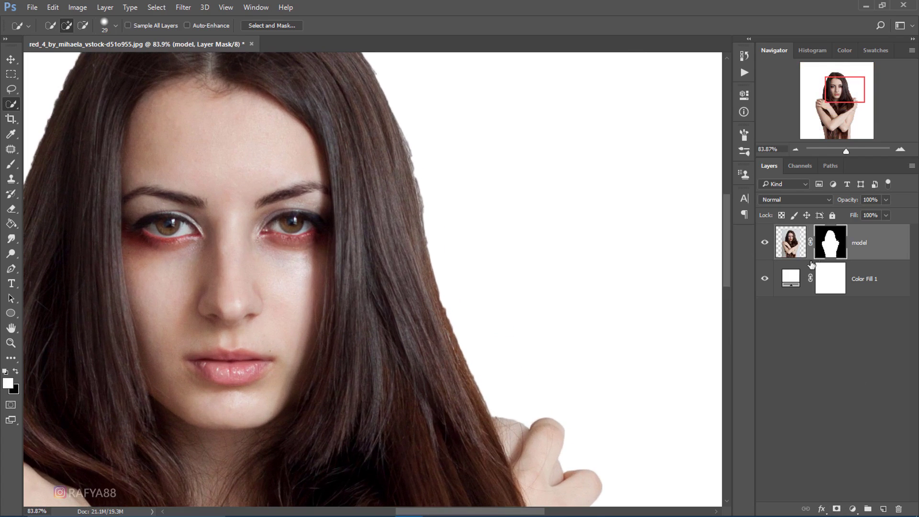
{"action": "scroll", "coordinate": [459, 226], "scroll_direction": "down", "scroll_amount": 1}
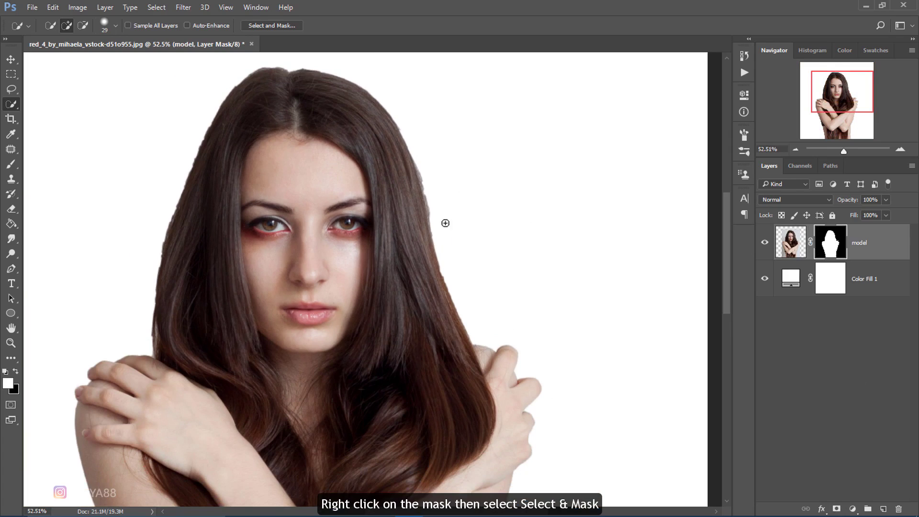
Step: In Select and Mask, brush along the right-side hair outline to refine it
{"action": "right_click", "coordinate": [824, 243]}
{"action": "left_click", "coordinate": [866, 335]}
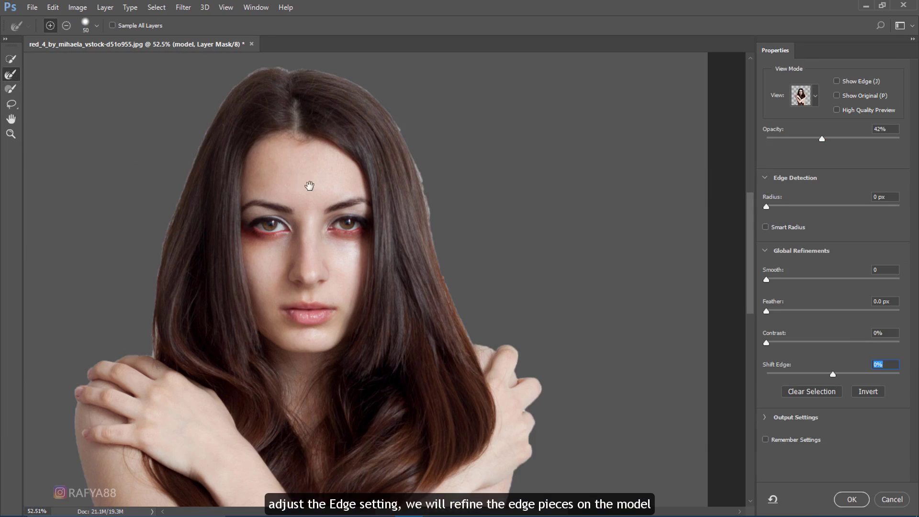
{"action": "left_click_drag", "start_coordinate": [306, 182], "coordinate": [368, 179]}
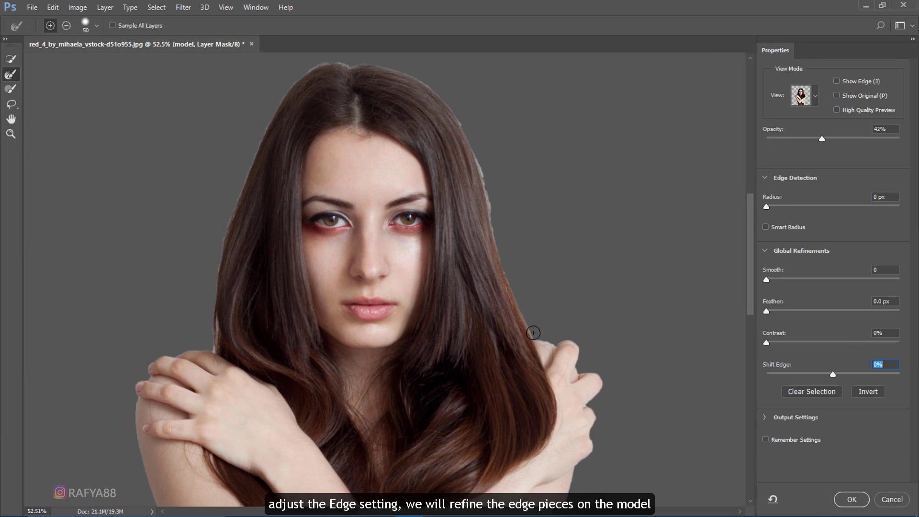
{"action": "mouse_move", "coordinate": [533, 332]}
{"action": "left_mouse_down"}
{"action": "mouse_move", "coordinate": [493, 205]}
{"action": "mouse_move", "coordinate": [435, 82]}
{"action": "mouse_move", "coordinate": [353, 57]}
{"action": "mouse_move", "coordinate": [295, 78]}
{"action": "mouse_move", "coordinate": [233, 187]}
{"action": "mouse_move", "coordinate": [212, 347]}
{"action": "left_mouse_up"}
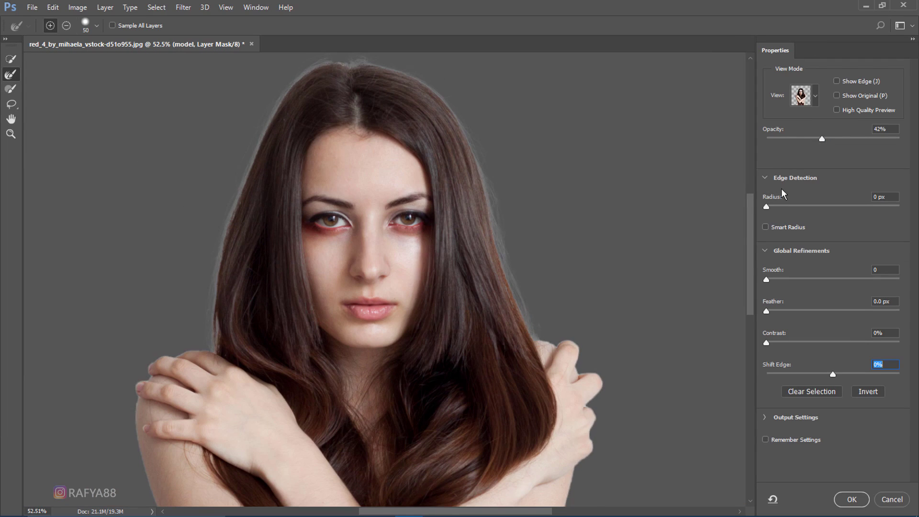
Step: Set a larger edge Radius, Smooth 1, Feather 0.3 px and Shift Edge −16%, then apply
{"action": "left_click_drag", "start_coordinate": [766, 207], "coordinate": [778, 209]}
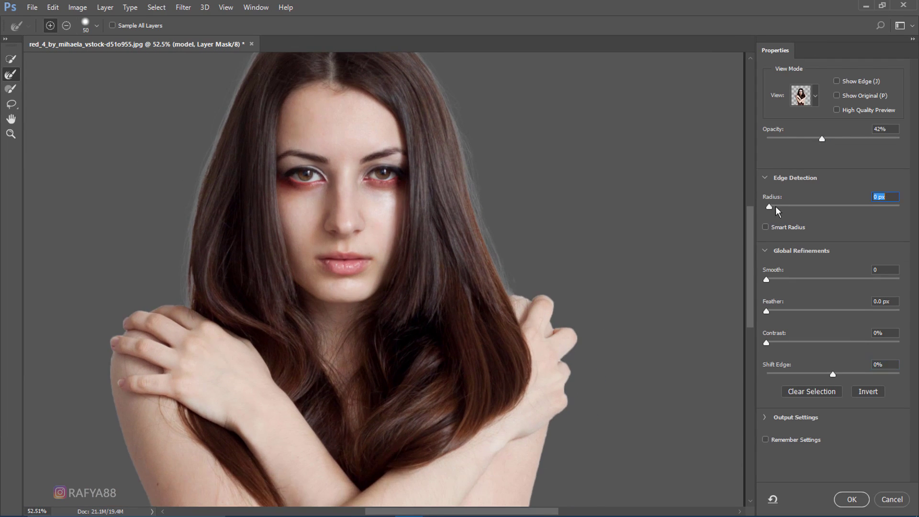
{"action": "left_click", "coordinate": [767, 280]}
{"action": "left_click_drag", "start_coordinate": [833, 374], "coordinate": [822, 374]}
{"action": "left_click_drag", "start_coordinate": [766, 312], "coordinate": [771, 312]}
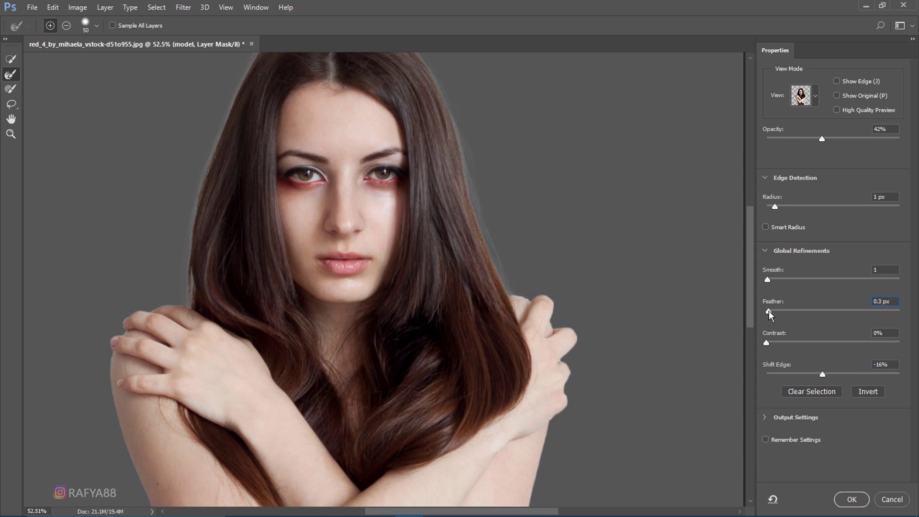
{"action": "left_click", "coordinate": [853, 500]}
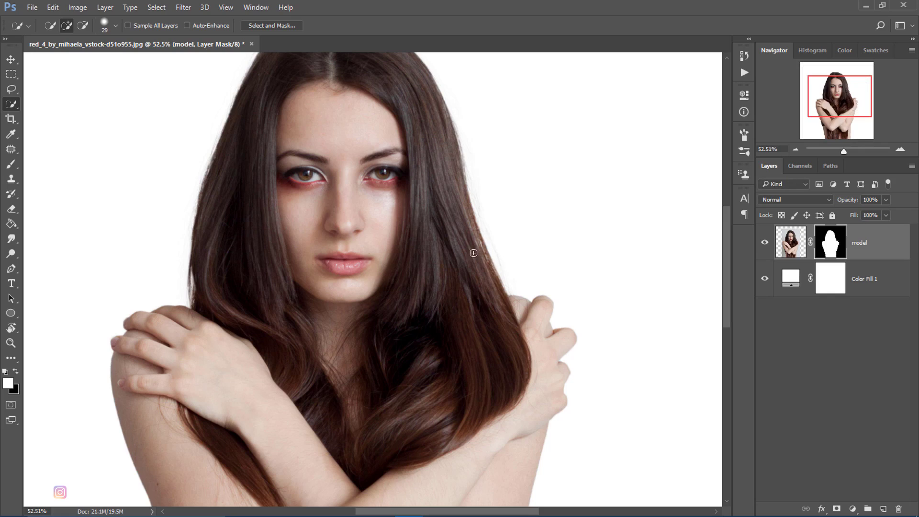
Step: Fit the canvas in view and target the model layer's pixels instead of the mask
{"action": "key", "text": "ctrl+0"}
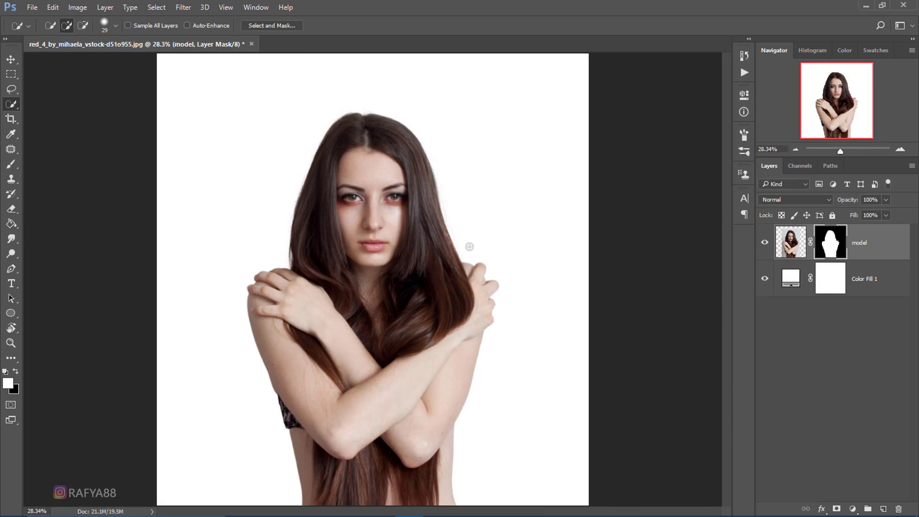
{"action": "scroll", "coordinate": [465, 246], "scroll_direction": "down", "scroll_amount": 1}
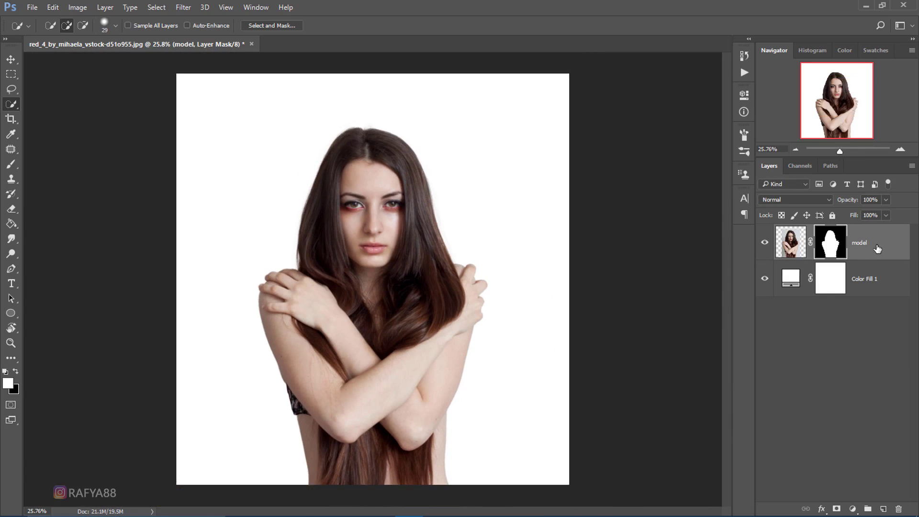
{"action": "key", "text": "ctrl+2"}
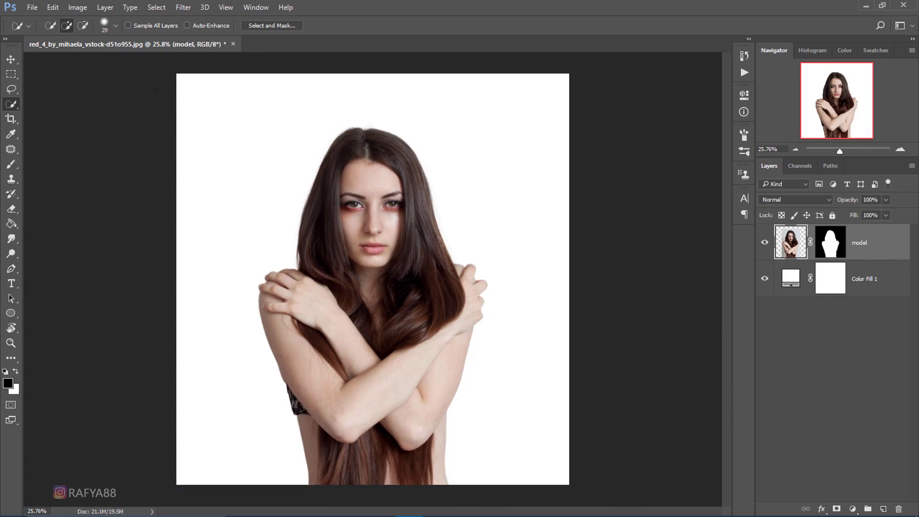
Step: Apply a Black & White adjustment to the model with Reds lowered to −45
{"action": "left_click", "coordinate": [77, 8]}
{"action": "mouse_move", "coordinate": [94, 36]}
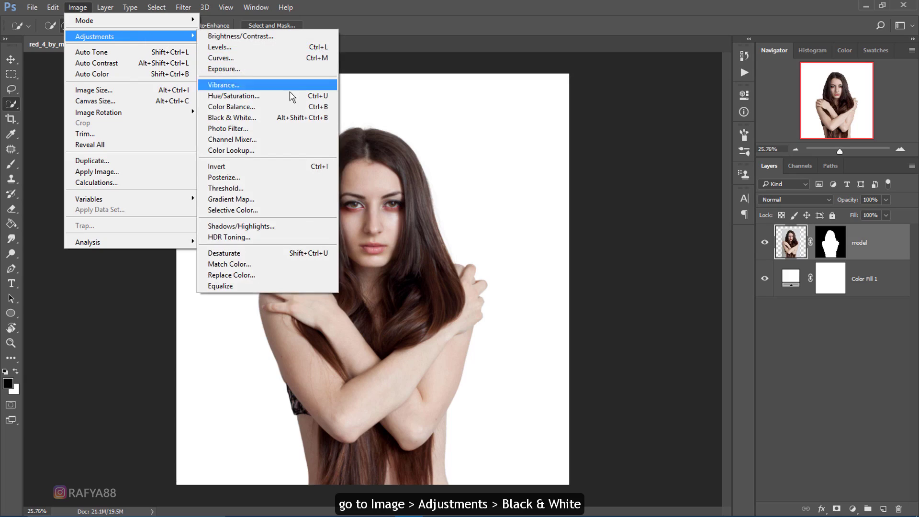
{"action": "left_click", "coordinate": [334, 122]}
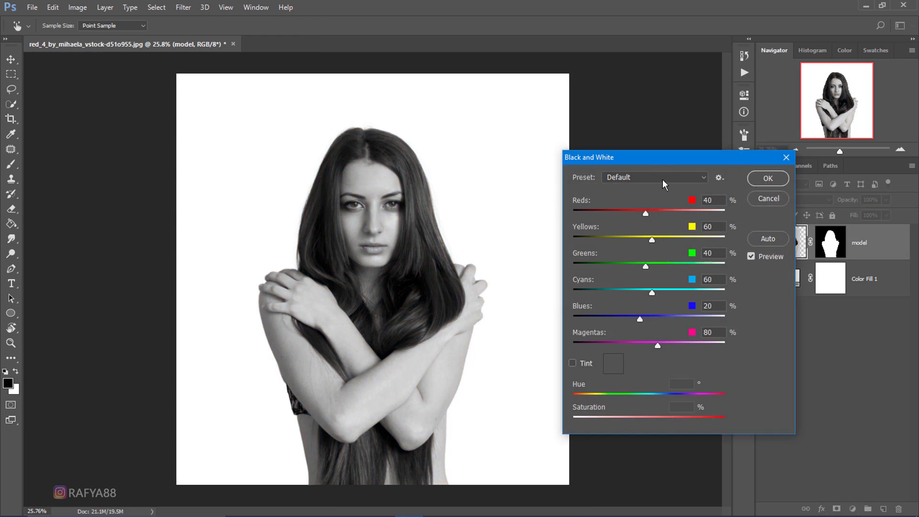
{"action": "left_click_drag", "start_coordinate": [652, 155], "coordinate": [579, 155]}
{"action": "left_click_drag", "start_coordinate": [571, 209], "coordinate": [552, 206]}
{"action": "left_click", "coordinate": [698, 176]}
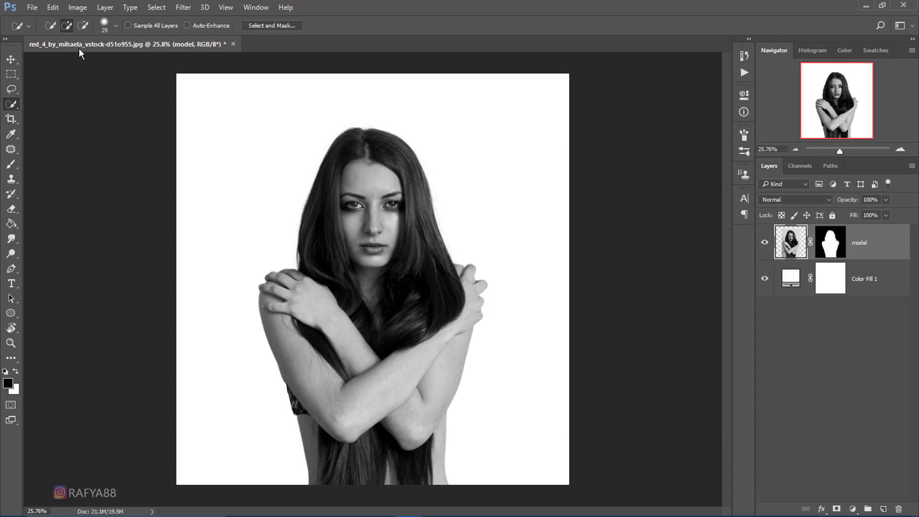
{"action": "left_click", "coordinate": [77, 7]}
{"action": "mouse_move", "coordinate": [94, 36]}
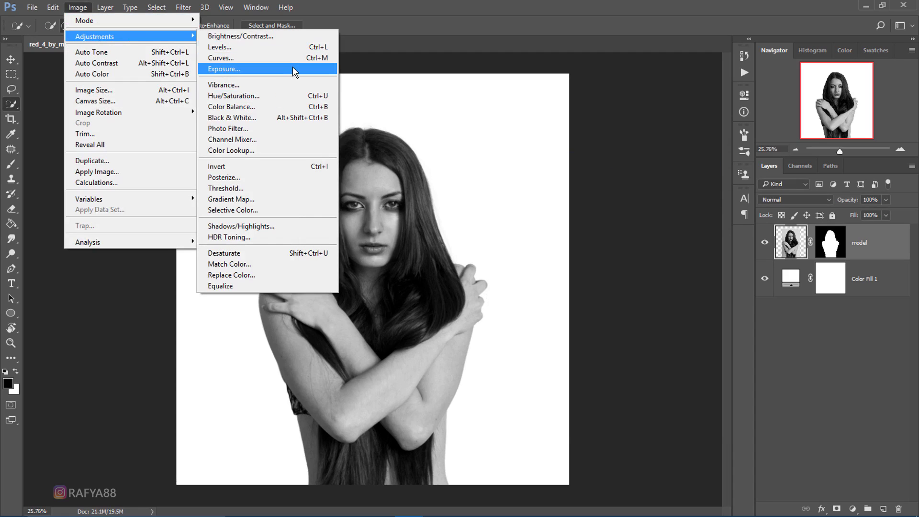
Step: Apply Brightness/Contrast to the model with Brightness 11 and Contrast 19
{"action": "left_click", "coordinate": [295, 38]}
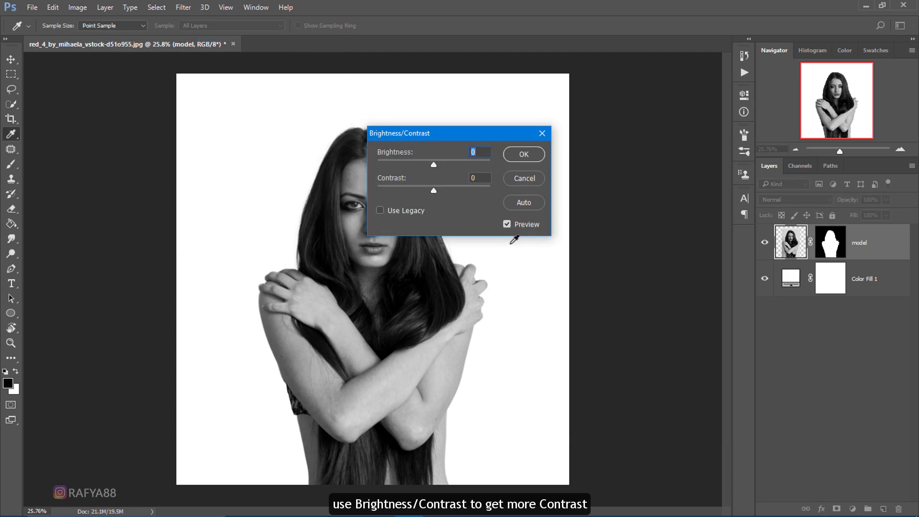
{"action": "left_click_drag", "start_coordinate": [469, 134], "coordinate": [604, 195]}
{"action": "mouse_move", "coordinate": [571, 220]}
{"action": "left_mouse_down"}
{"action": "mouse_move", "coordinate": [574, 247]}
{"action": "mouse_move", "coordinate": [584, 247]}
{"action": "mouse_move", "coordinate": [576, 221]}
{"action": "left_mouse_up"}
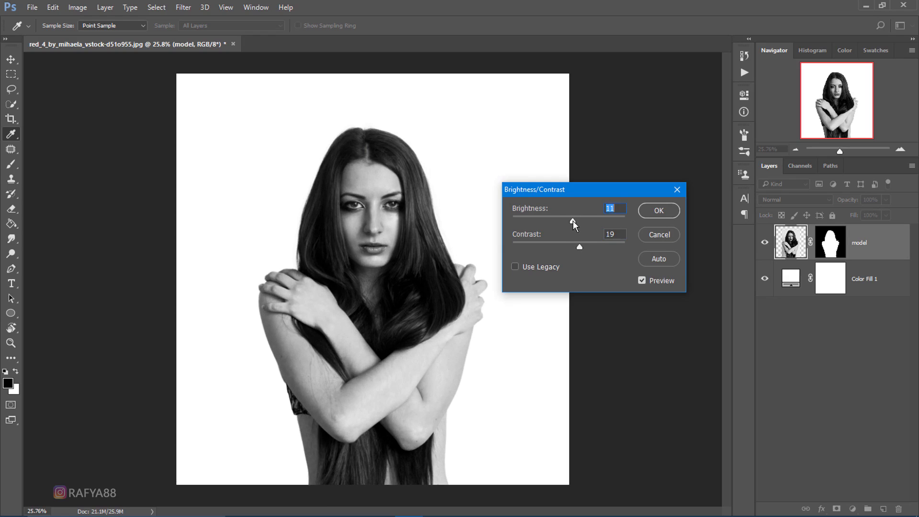
{"action": "left_click", "coordinate": [657, 211]}
{"action": "key", "text": "w"}
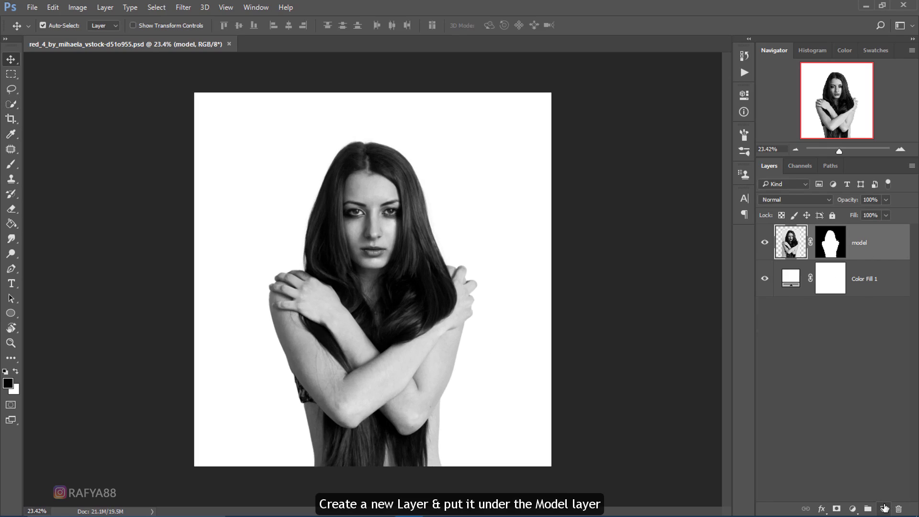
Step: Create a new layer below the model layer and rename it 'brush'
{"action": "left_click", "coordinate": [885, 509]}
{"action": "left_click_drag", "start_coordinate": [867, 259], "coordinate": [887, 294]}
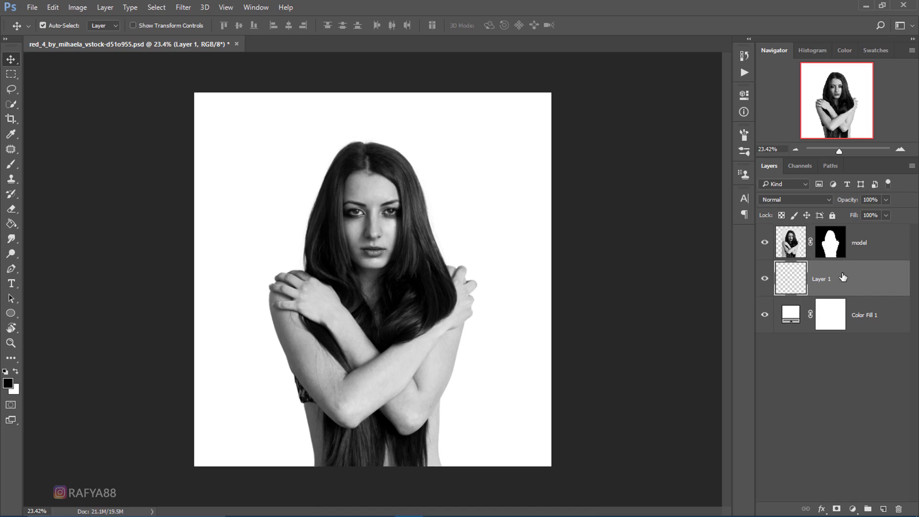
{"action": "double_click", "coordinate": [821, 279]}
{"action": "type", "text": "brush"}
{"action": "key", "text": "Return"}
Step: Choose the 350 px splatter brush preset and undo its test dab
{"action": "key", "text": "b"}
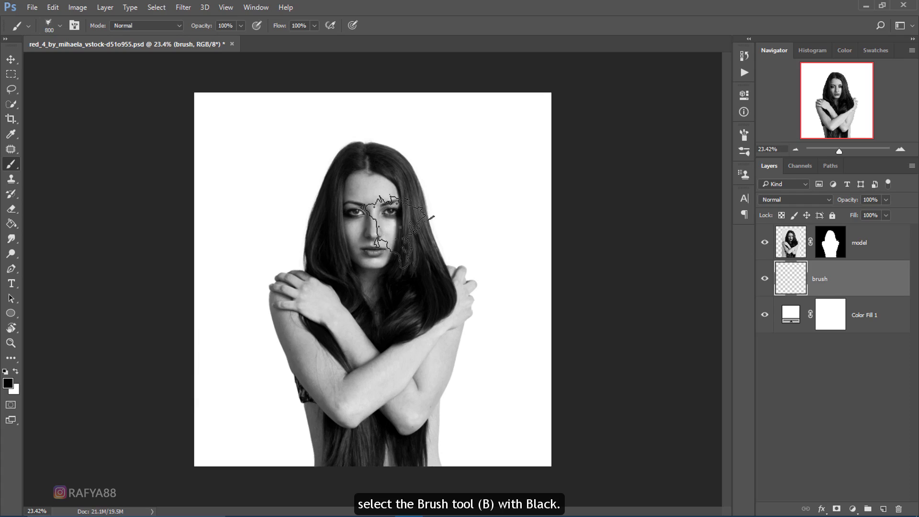
{"action": "right_click", "coordinate": [398, 230]}
{"action": "scroll", "coordinate": [651, 403], "scroll_direction": "down", "scroll_amount": 5}
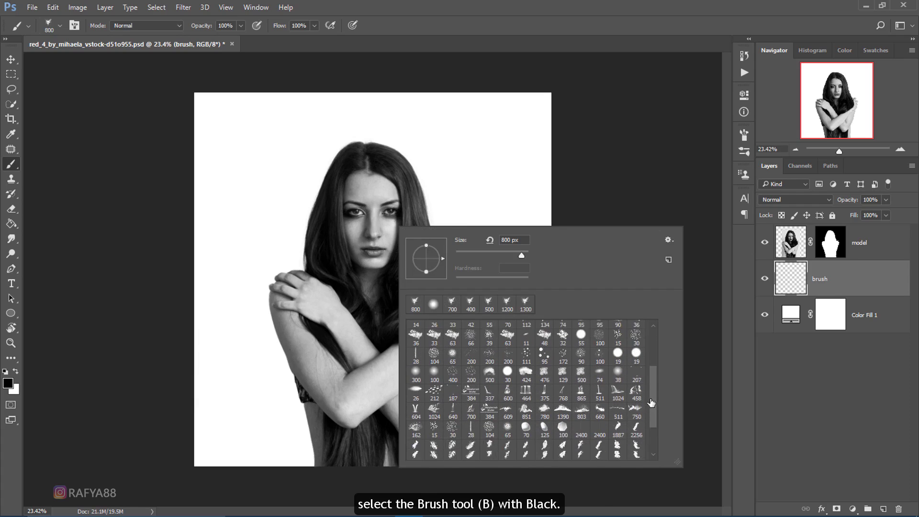
{"action": "scroll", "coordinate": [655, 402], "scroll_direction": "down", "scroll_amount": 3}
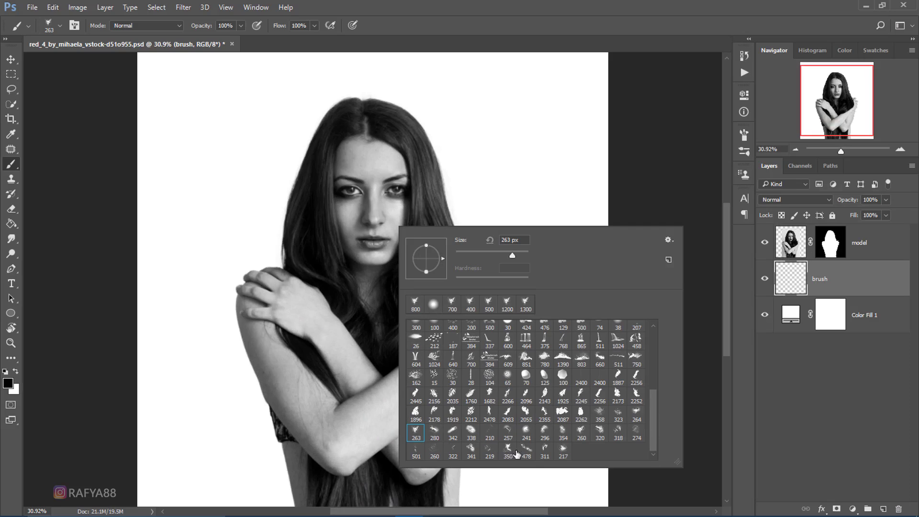
{"action": "left_click", "coordinate": [509, 450]}
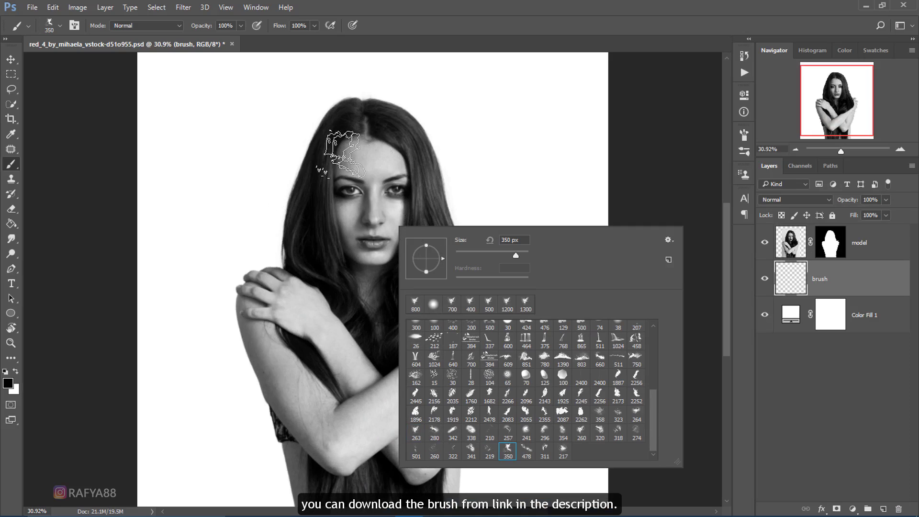
{"action": "left_click", "coordinate": [227, 125]}
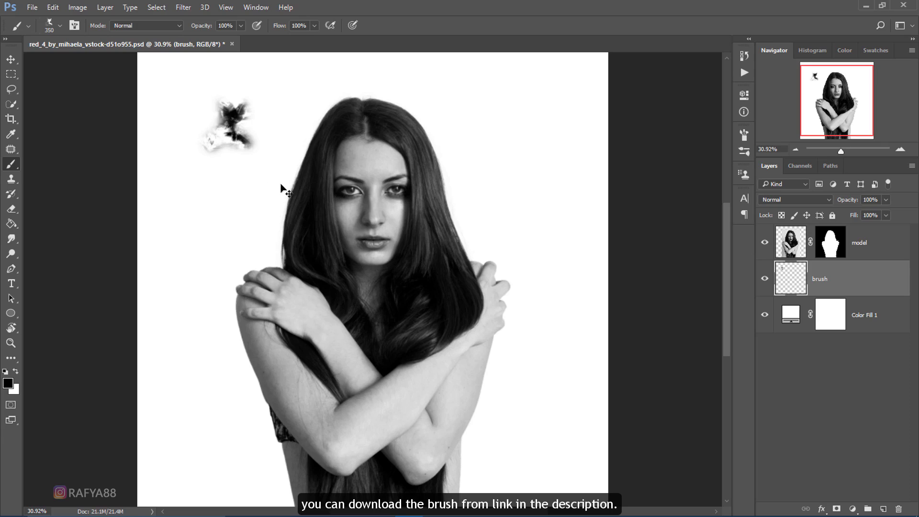
{"action": "key", "text": "ctrl+z"}
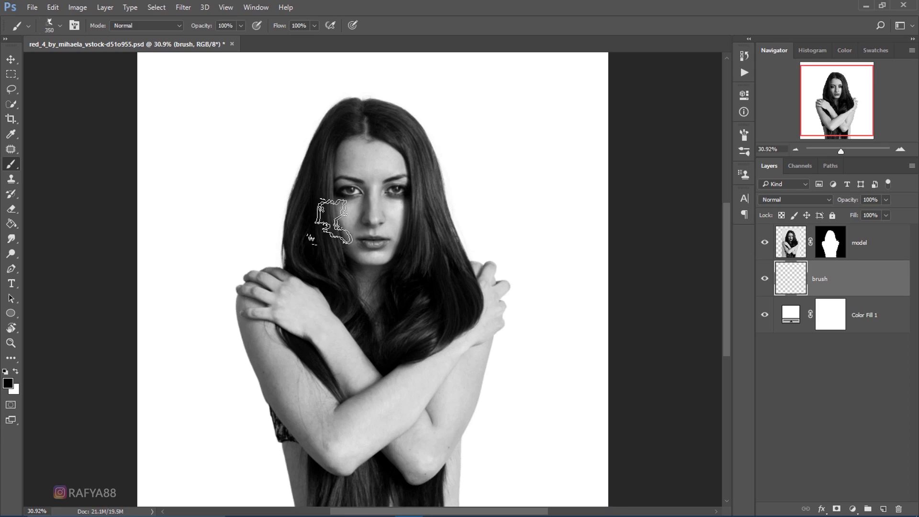
Step: Switch to splatter brush preset 263, undo the test dab, and enlarge it to 1100 px
{"action": "right_click", "coordinate": [393, 276]}
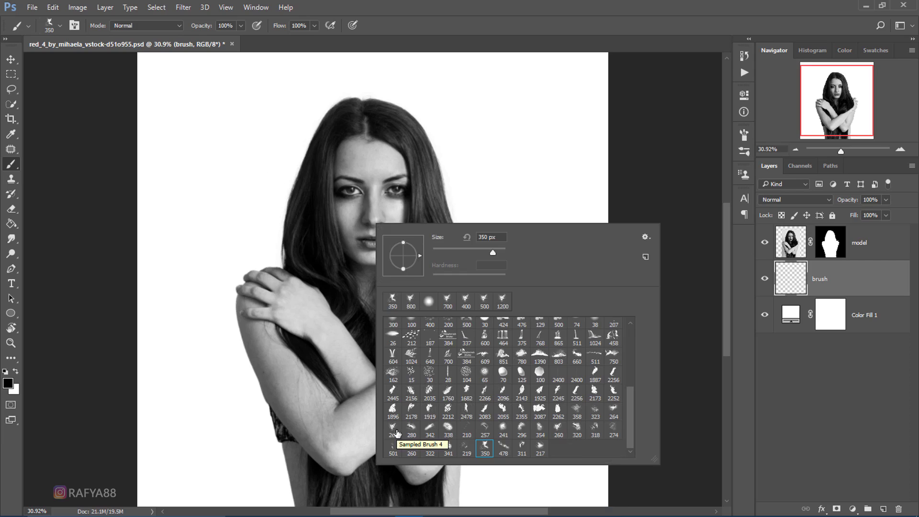
{"action": "left_click", "coordinate": [394, 431]}
{"action": "left_click", "coordinate": [493, 117]}
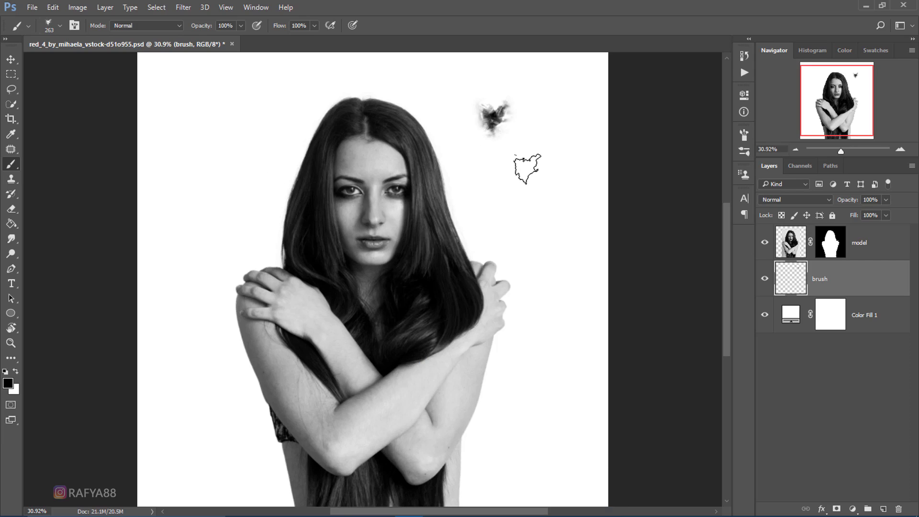
{"action": "key", "text": "ctrl+z"}
{"action": "key", "text": "bracketright"}
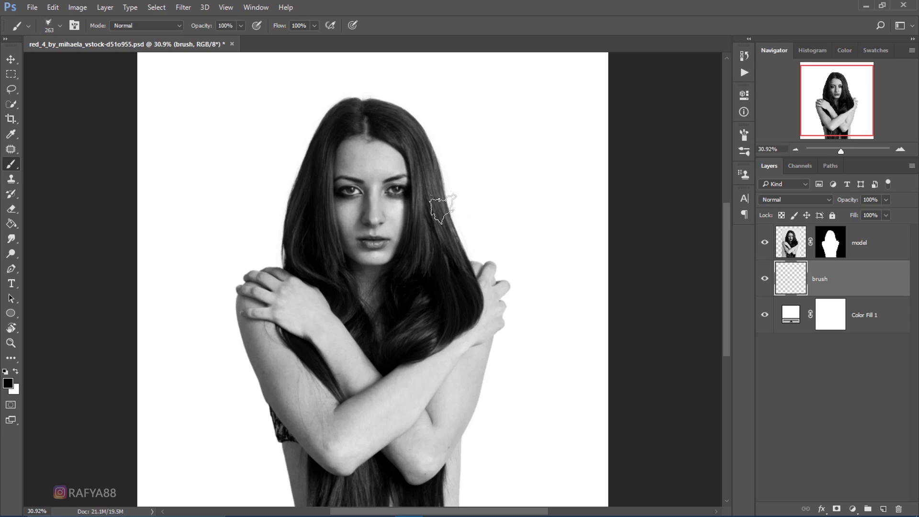
{"action": "key", "text": "bracketright"}
{"action": "key", "text": "bracketright"}
{"action": "key", "text": "bracketright"}
{"action": "key", "text": "bracketright"}
{"action": "key", "text": "bracketright"}
{"action": "key", "text": "bracketright"}
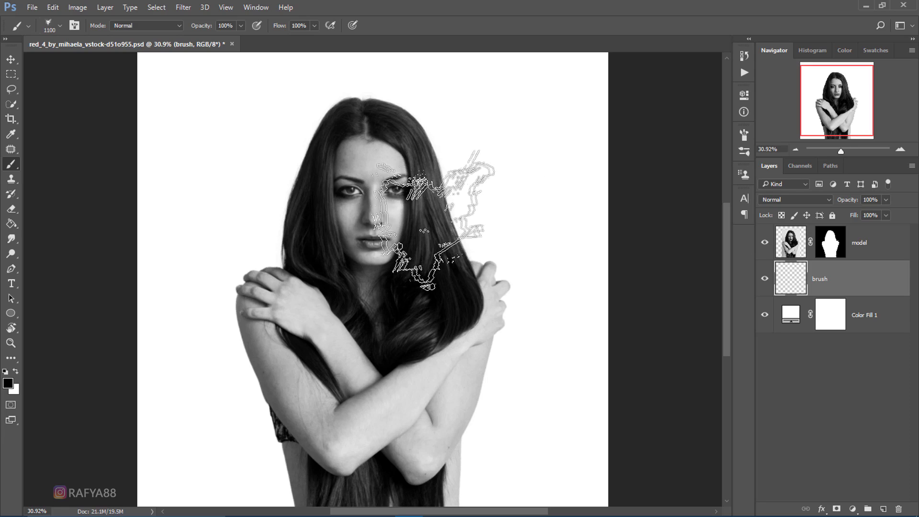
{"action": "key", "text": "bracketright"}
{"action": "key", "text": "bracketright"}
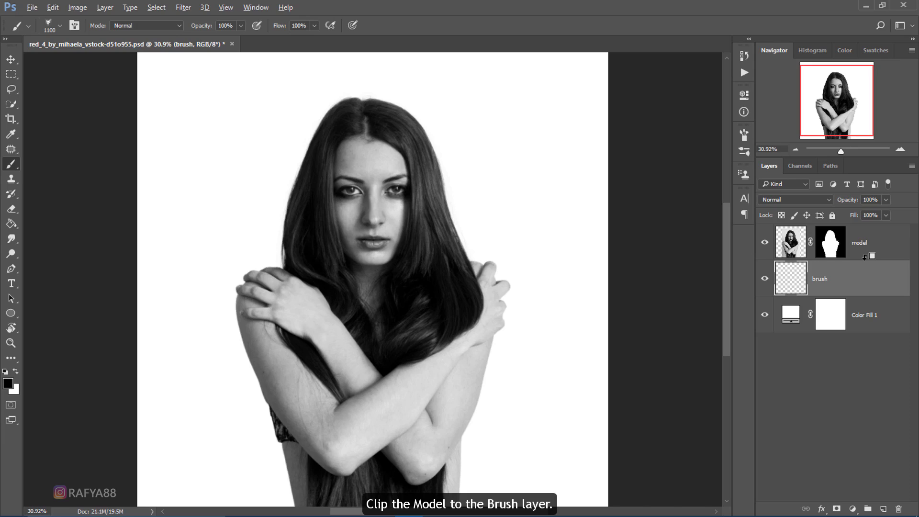
Step: Clip the model layer to the brush layer and make the brush layer active
{"action": "right_click", "coordinate": [868, 255]}
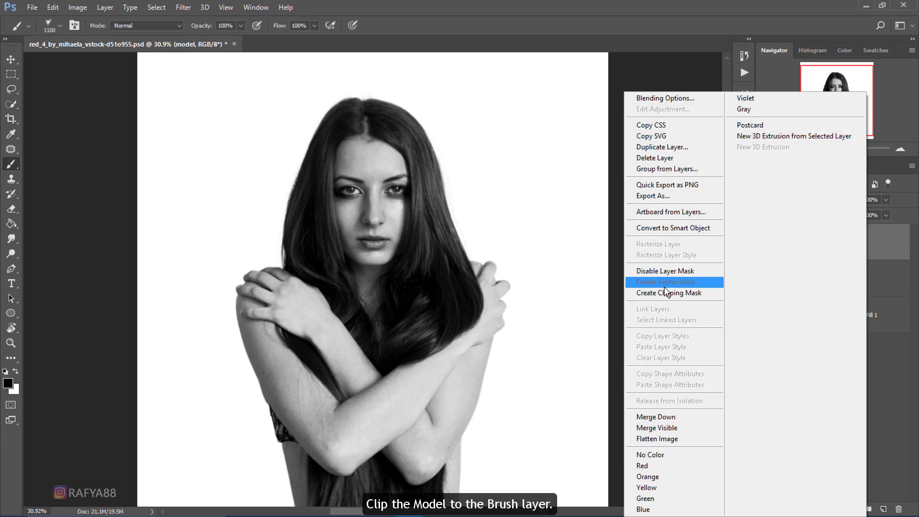
{"action": "left_click", "coordinate": [708, 293]}
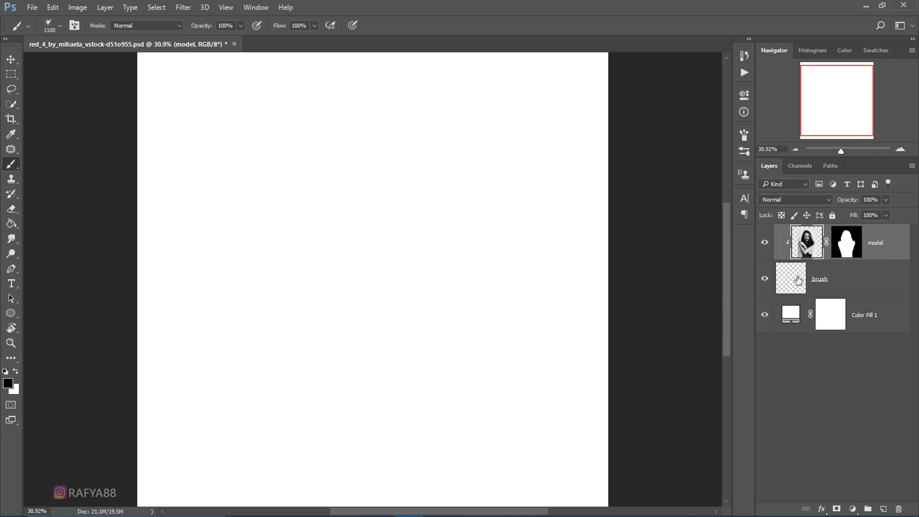
{"action": "left_click", "coordinate": [839, 282]}
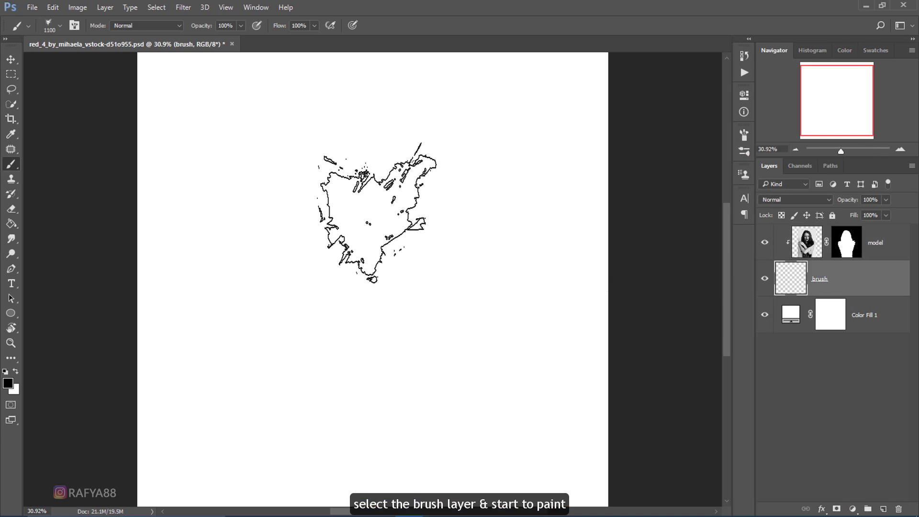
Step: Stamp a splatter dab over the face to reveal it as dispersed fragments
{"action": "left_click", "coordinate": [376, 219]}
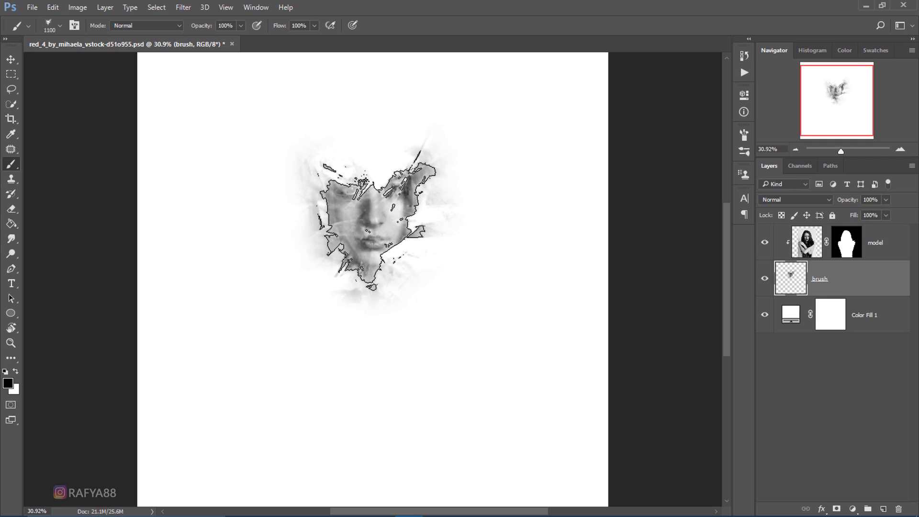
{"action": "scroll", "coordinate": [390, 191], "scroll_direction": "up", "scroll_amount": 2}
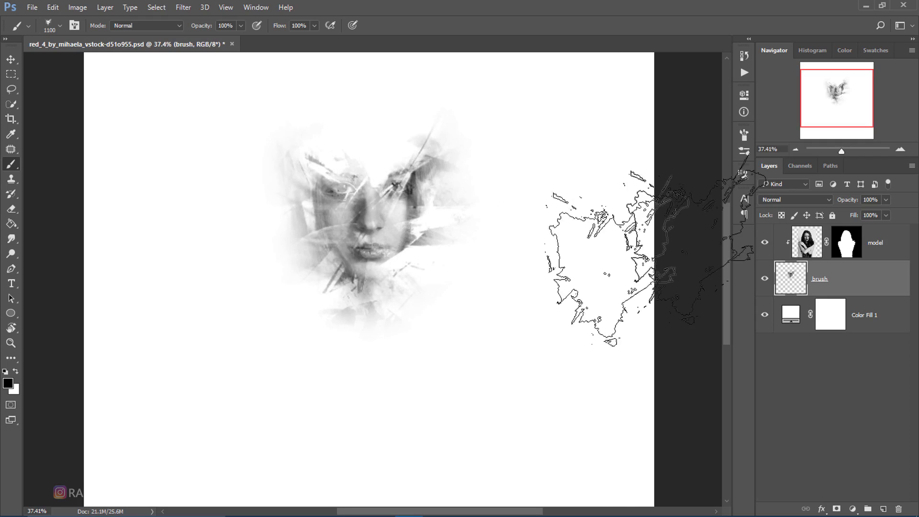
{"action": "scroll", "coordinate": [445, 162], "scroll_direction": "up", "scroll_amount": 2}
{"action": "scroll", "coordinate": [431, 180], "scroll_direction": "up", "scroll_amount": 1}
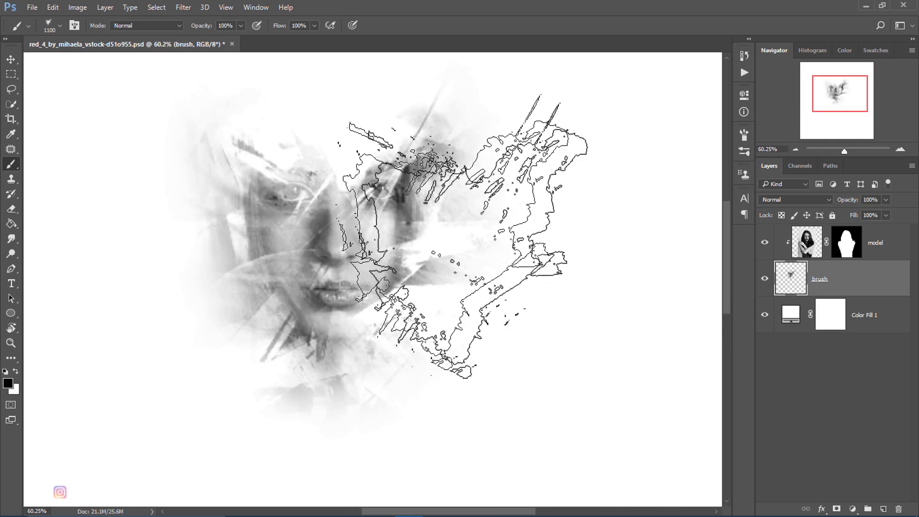
{"action": "left_click", "coordinate": [744, 135]}
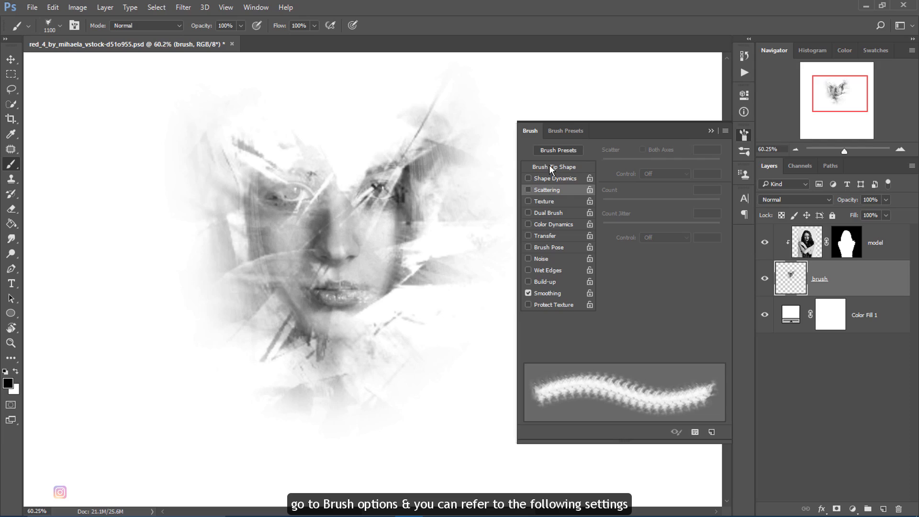
Step: Give the splatter brush 48% spacing, 30% angle jitter and 127% scatter in the Brush panel
{"action": "left_click", "coordinate": [550, 167]}
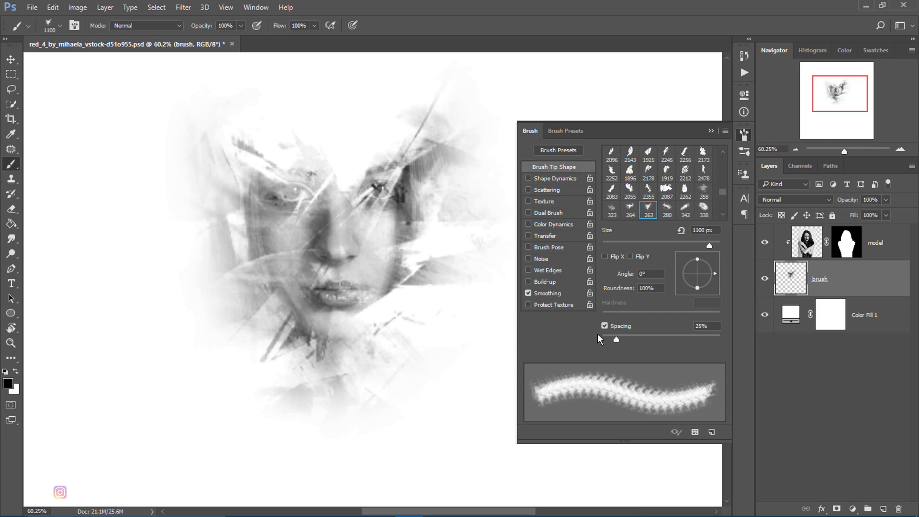
{"action": "left_click_drag", "start_coordinate": [618, 339], "coordinate": [631, 338]}
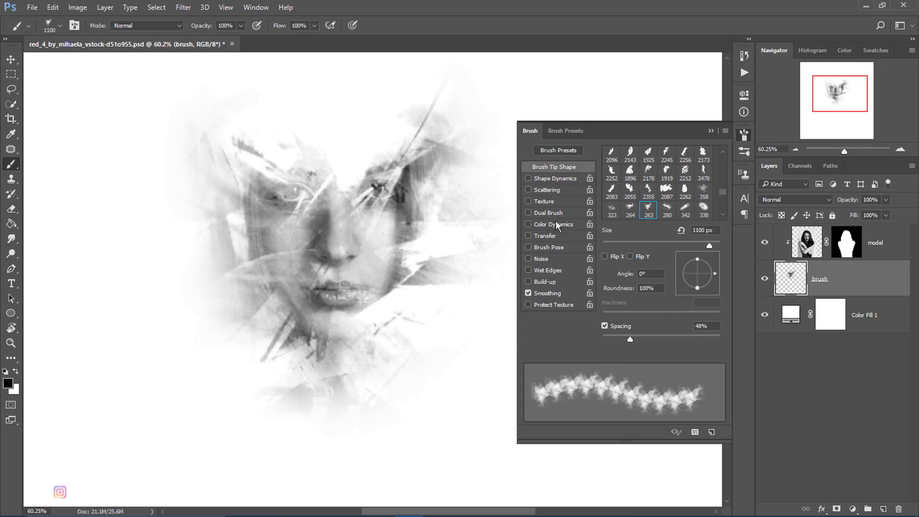
{"action": "left_click", "coordinate": [547, 180]}
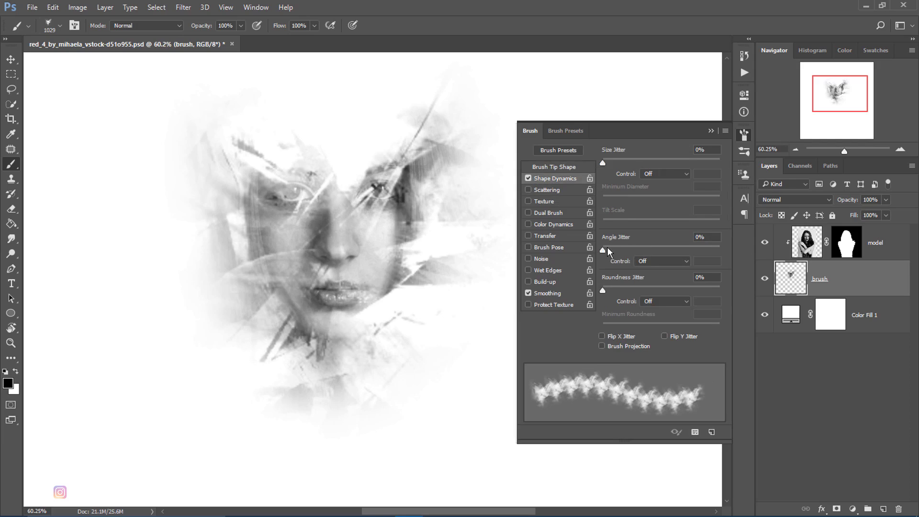
{"action": "left_click_drag", "start_coordinate": [609, 249], "coordinate": [643, 249]}
{"action": "left_click", "coordinate": [543, 191]}
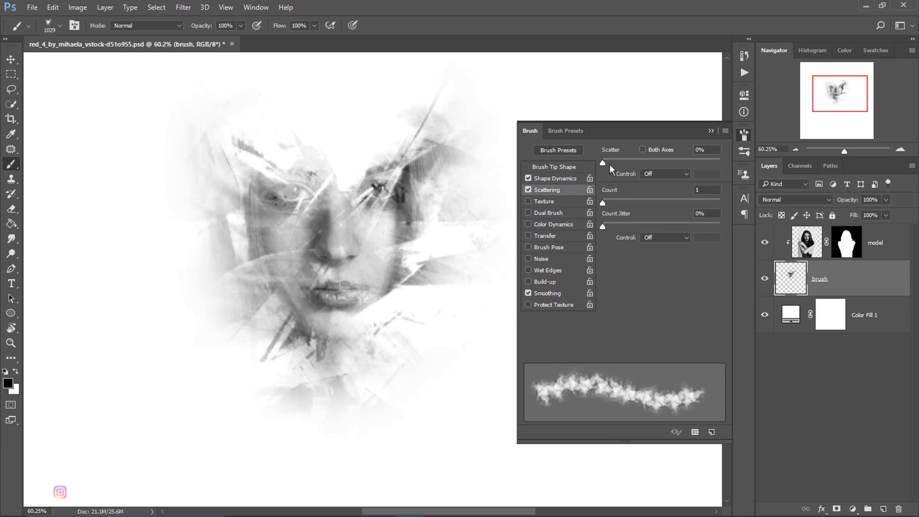
{"action": "left_click_drag", "start_coordinate": [612, 161], "coordinate": [619, 165]}
{"action": "left_click_drag", "start_coordinate": [624, 165], "coordinate": [617, 168]}
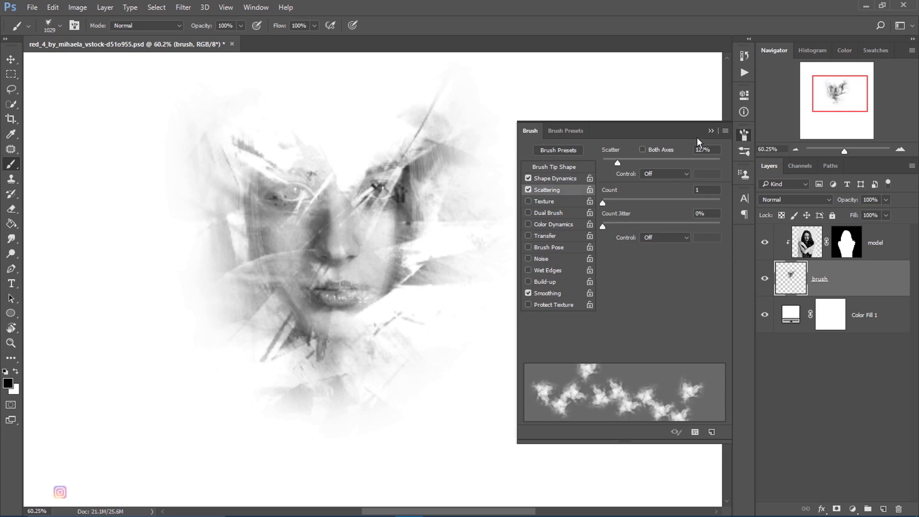
{"action": "left_click", "coordinate": [709, 132]}
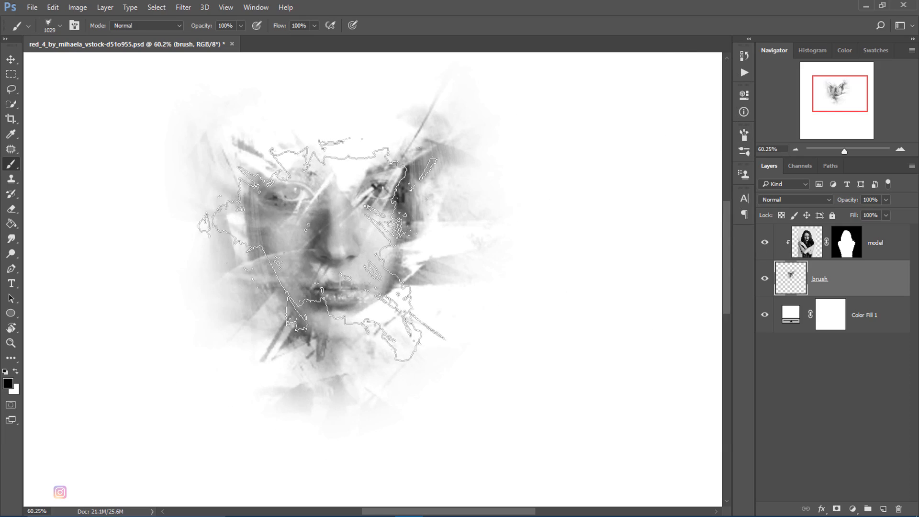
Step: Stamp dark splatter around the face, hair, top of the head and lower shoulders
{"action": "scroll", "coordinate": [321, 249], "scroll_direction": "down", "scroll_amount": 2}
{"action": "scroll", "coordinate": [431, 258], "scroll_direction": "down", "scroll_amount": 1}
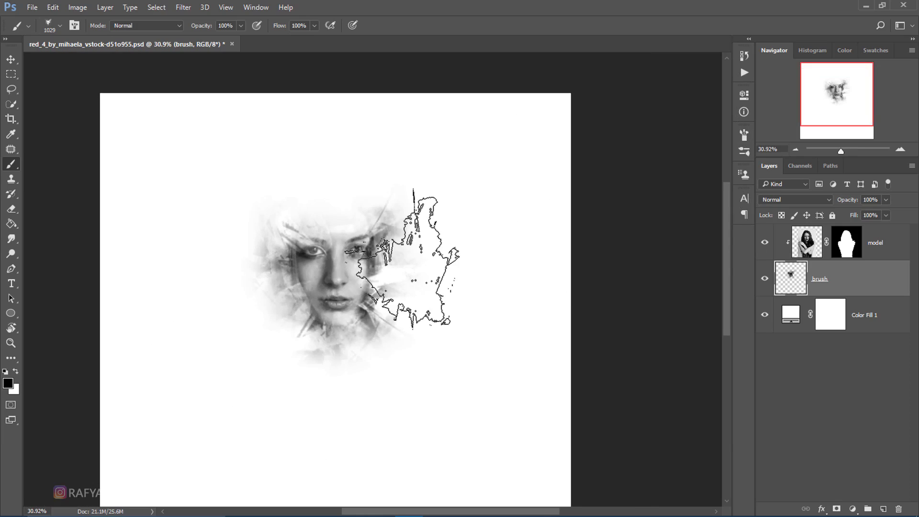
{"action": "scroll", "coordinate": [326, 297], "scroll_direction": "up", "scroll_amount": 1}
{"action": "scroll", "coordinate": [322, 296], "scroll_direction": "up", "scroll_amount": 1}
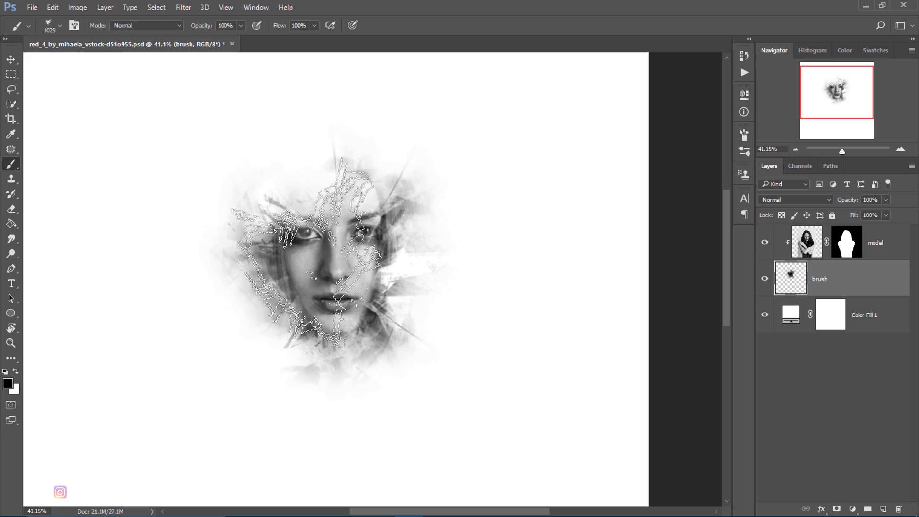
{"action": "left_click", "coordinate": [307, 232]}
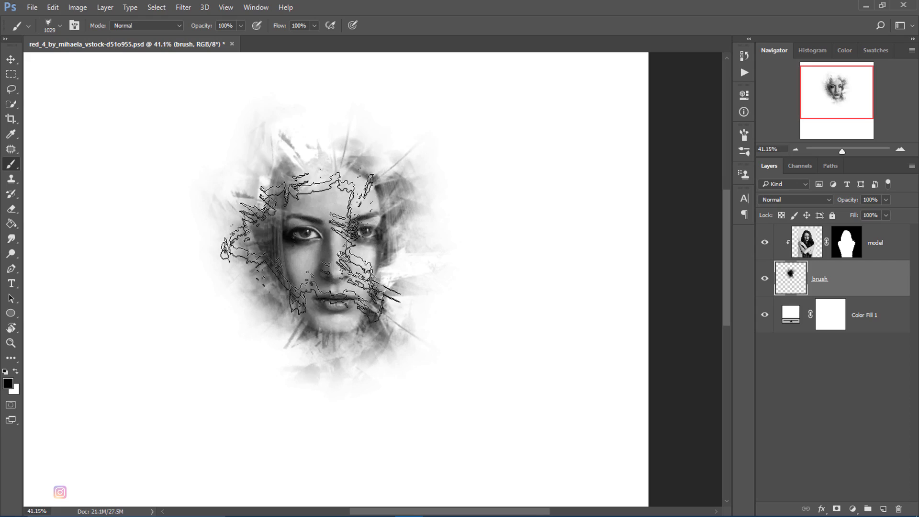
{"action": "left_click", "coordinate": [318, 205]}
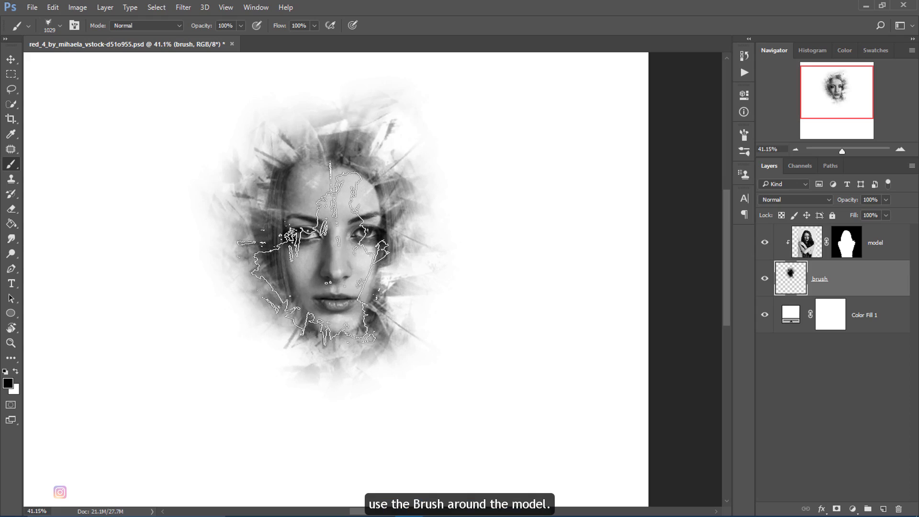
{"action": "left_click", "coordinate": [311, 177]}
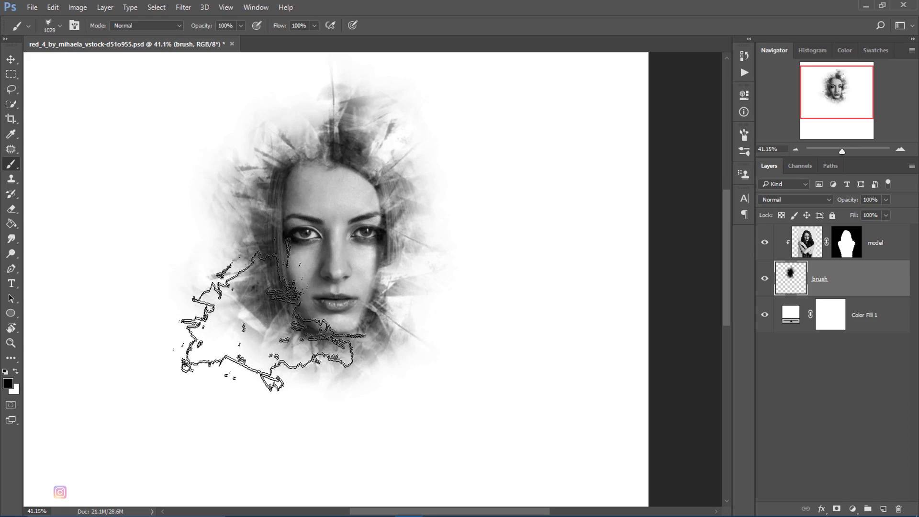
{"action": "left_click", "coordinate": [268, 383]}
{"action": "left_click", "coordinate": [253, 387]}
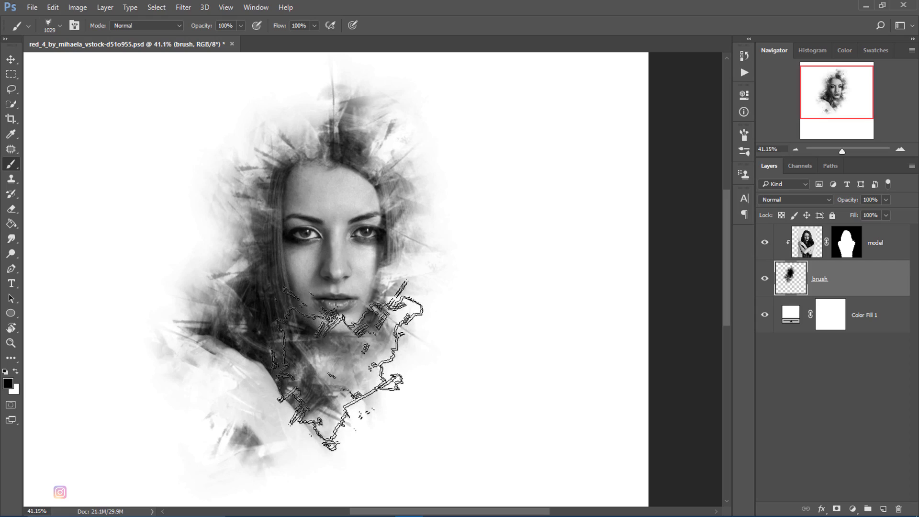
{"action": "left_click", "coordinate": [364, 349]}
{"action": "left_click", "coordinate": [402, 354]}
{"action": "left_click", "coordinate": [426, 383]}
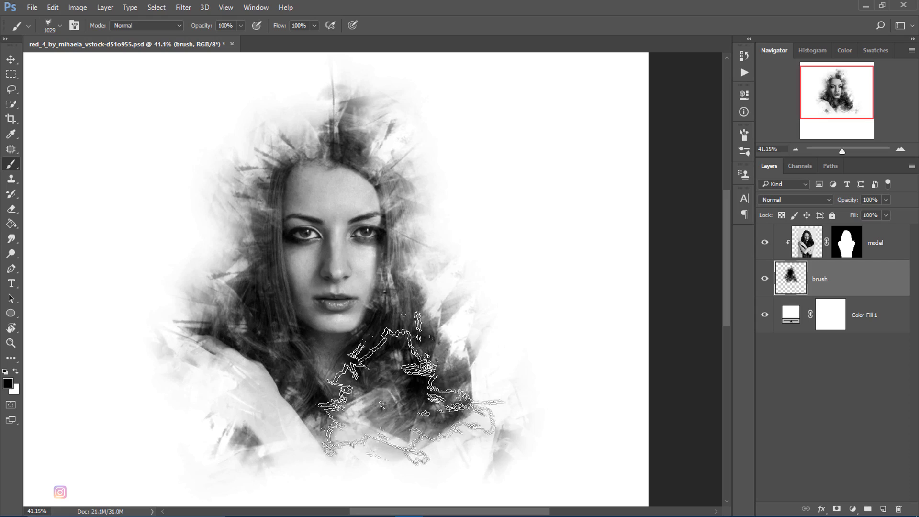
Step: Reveal more of the chest, crossed hand and arm, and darken the hair right of the face
{"action": "scroll", "coordinate": [367, 312], "scroll_direction": "down", "scroll_amount": 2}
{"action": "scroll", "coordinate": [369, 307], "scroll_direction": "down", "scroll_amount": 1}
{"action": "scroll", "coordinate": [371, 302], "scroll_direction": "up", "scroll_amount": 1}
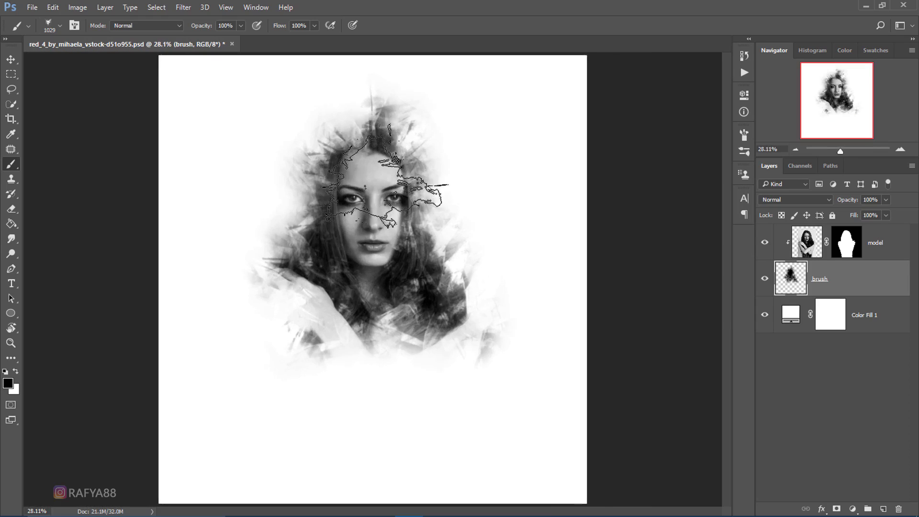
{"action": "scroll", "coordinate": [372, 297], "scroll_direction": "up", "scroll_amount": 1}
{"action": "left_click", "coordinate": [369, 378]}
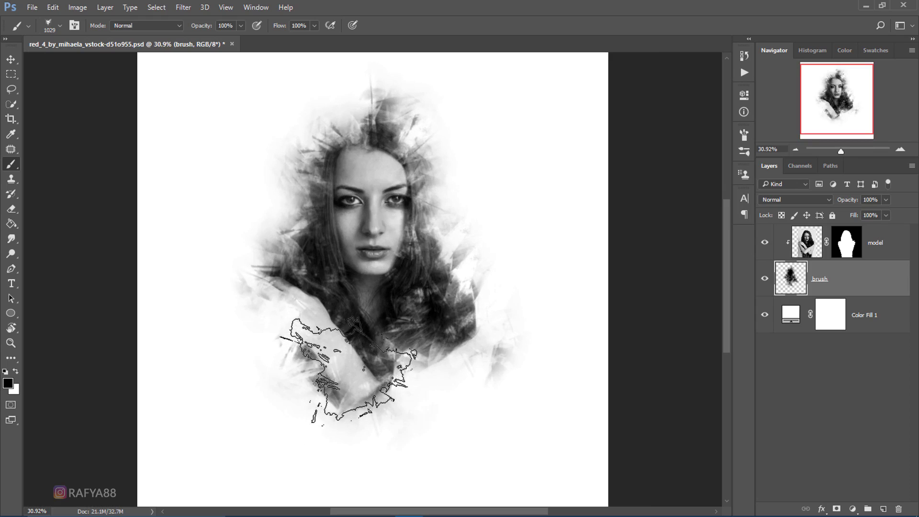
{"action": "left_click", "coordinate": [287, 342]}
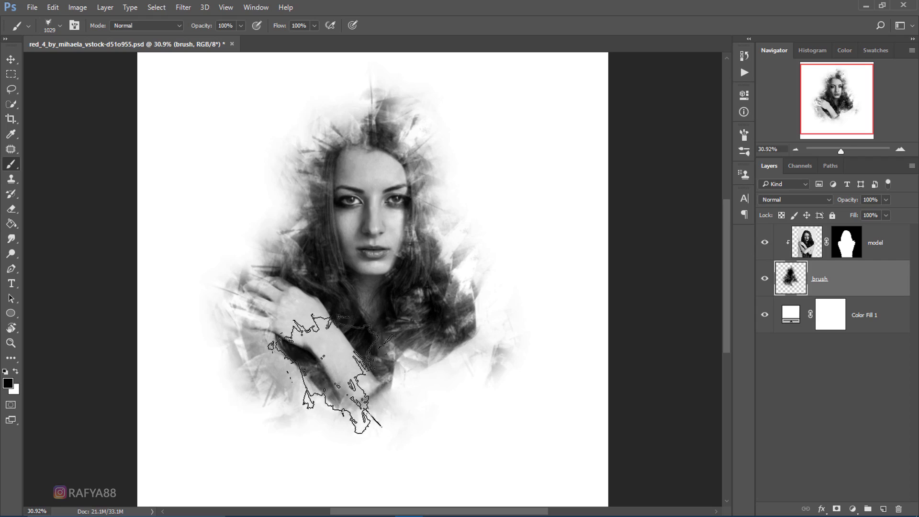
{"action": "left_click", "coordinate": [445, 369]}
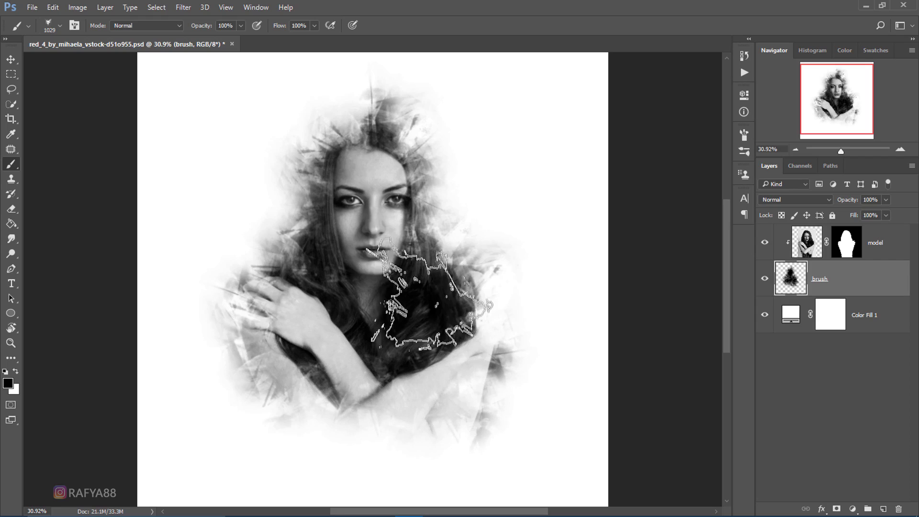
{"action": "left_click", "coordinate": [388, 297]}
{"action": "scroll", "coordinate": [383, 240], "scroll_direction": "down", "scroll_amount": 3}
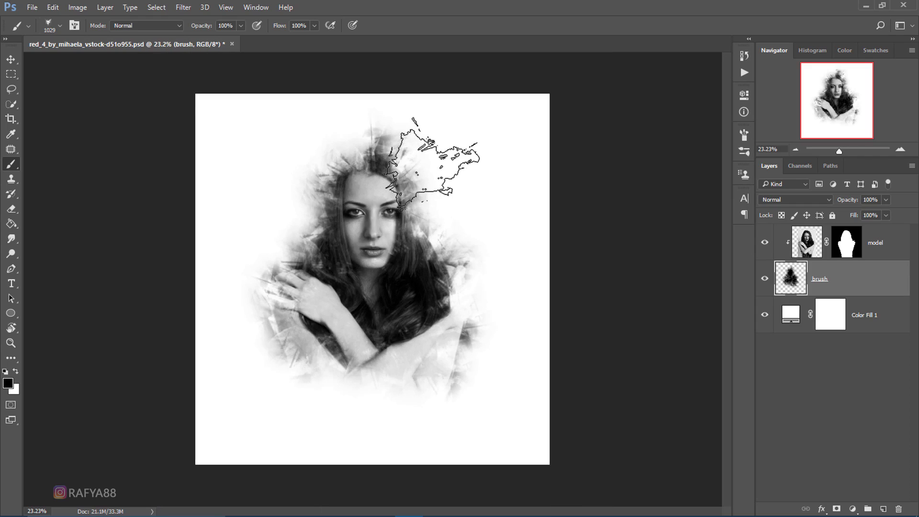
{"action": "scroll", "coordinate": [431, 168], "scroll_direction": "up", "scroll_amount": 1}
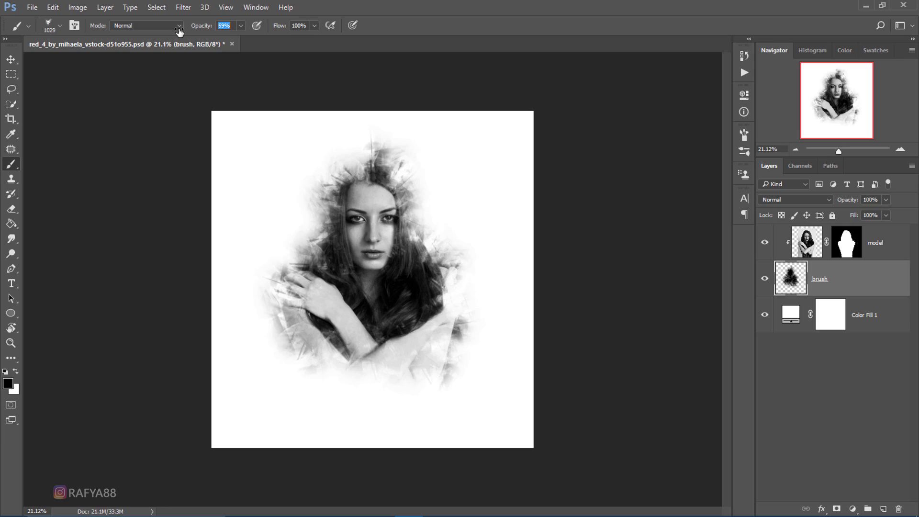
Step: Raise brush flow to 76% and paint soft grey texture around both sides of the arms
{"action": "left_click", "coordinate": [288, 383]}
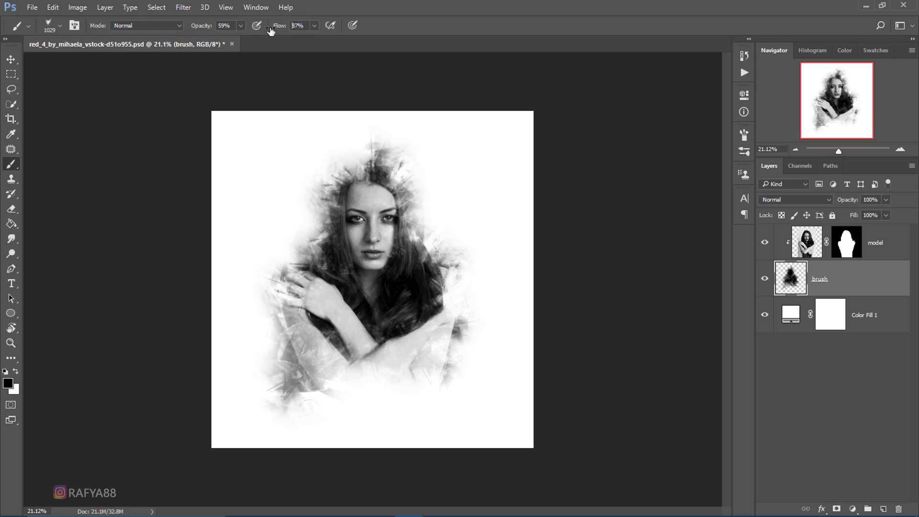
{"action": "left_click_drag", "start_coordinate": [271, 31], "coordinate": [289, 31]}
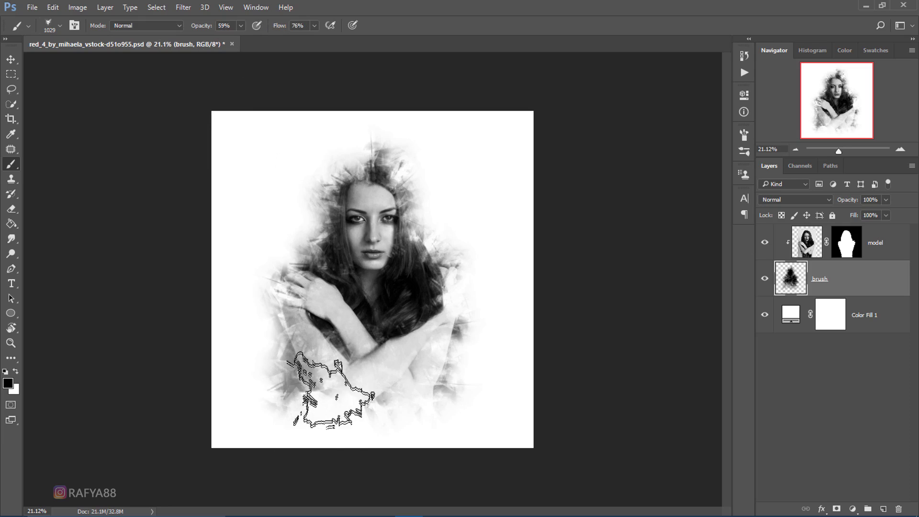
{"action": "left_click_drag", "start_coordinate": [298, 328], "coordinate": [258, 396]}
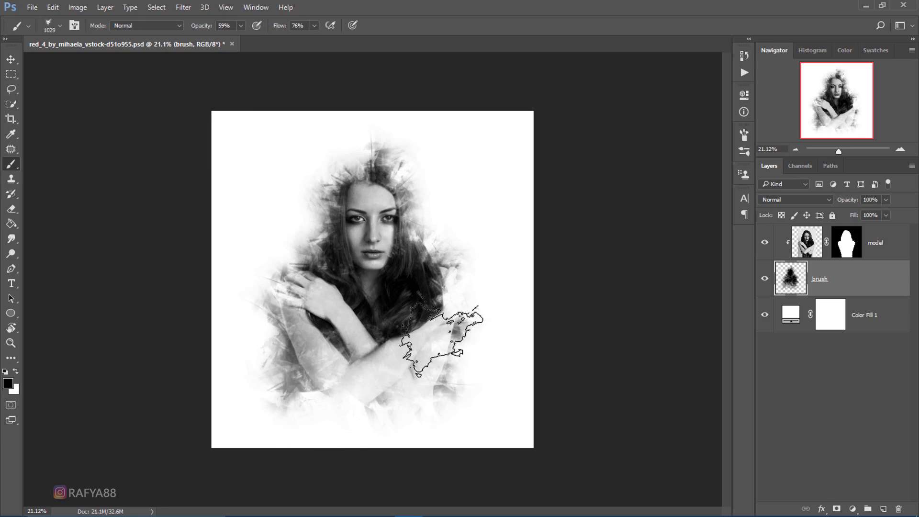
{"action": "left_click_drag", "start_coordinate": [440, 340], "coordinate": [445, 369]}
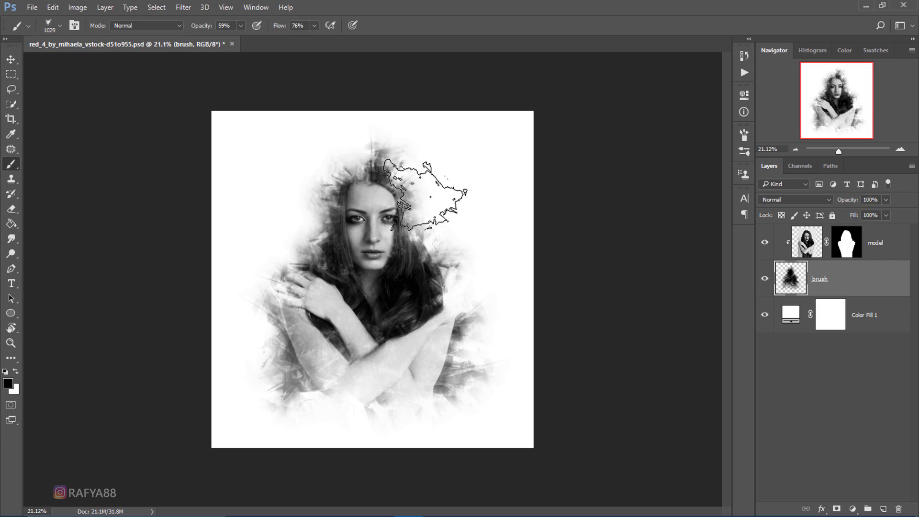
{"action": "scroll", "coordinate": [440, 191], "scroll_direction": "up", "scroll_amount": 2}
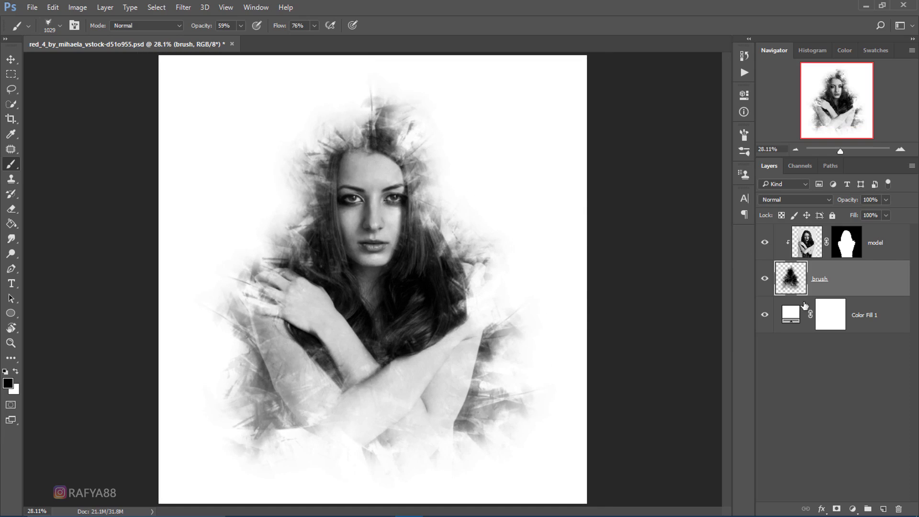
Step: Hide and reshow the model layer to check the brushwork, then select the model layer
{"action": "left_click", "coordinate": [766, 242]}
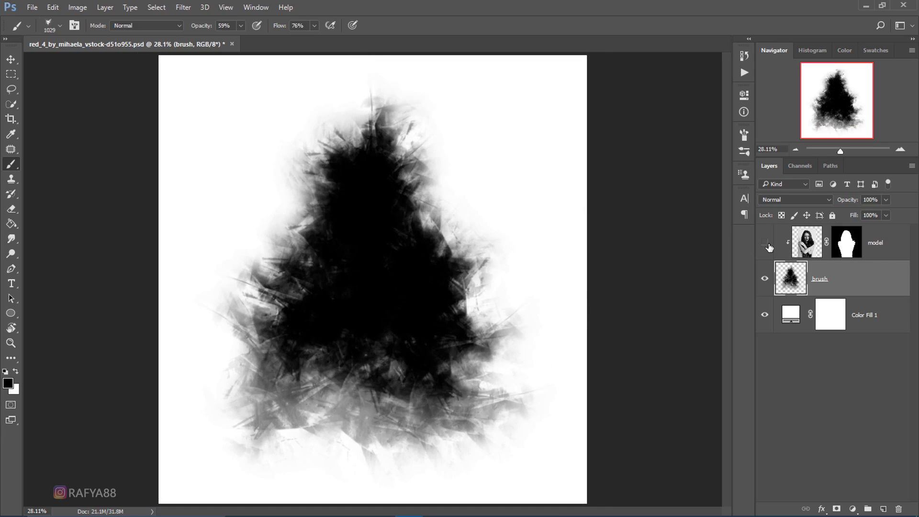
{"action": "left_click", "coordinate": [766, 245]}
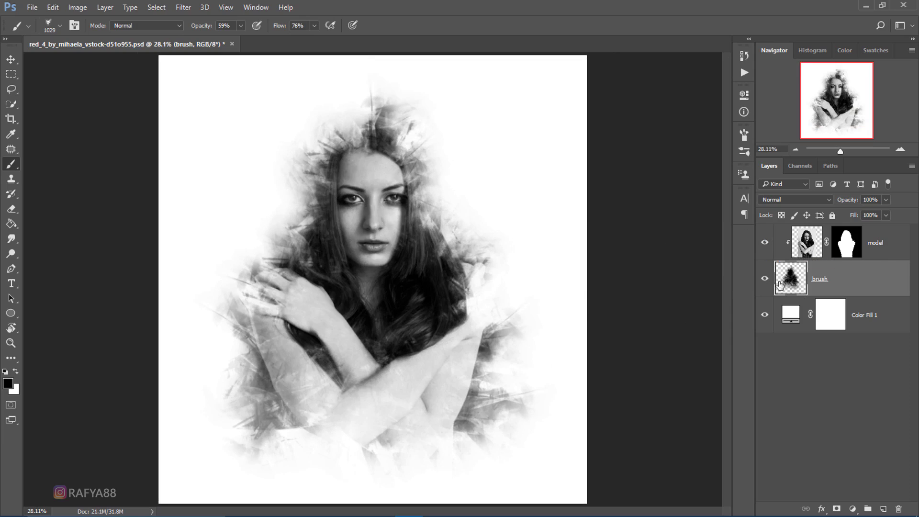
{"action": "left_click", "coordinate": [885, 246]}
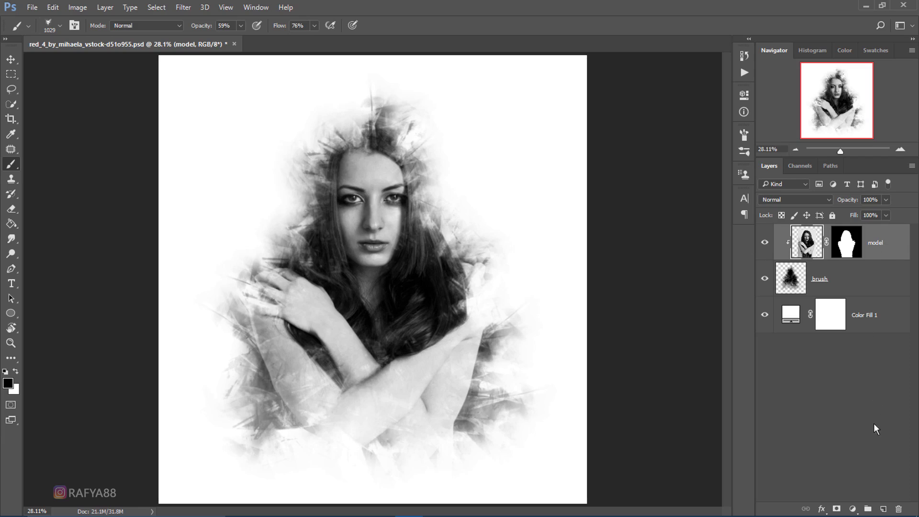
Step: Create a clipped Gradient Map adjustment using the Blue, Red, Yellow preset, faded to 13% opacity
{"action": "left_click", "coordinate": [853, 509]}
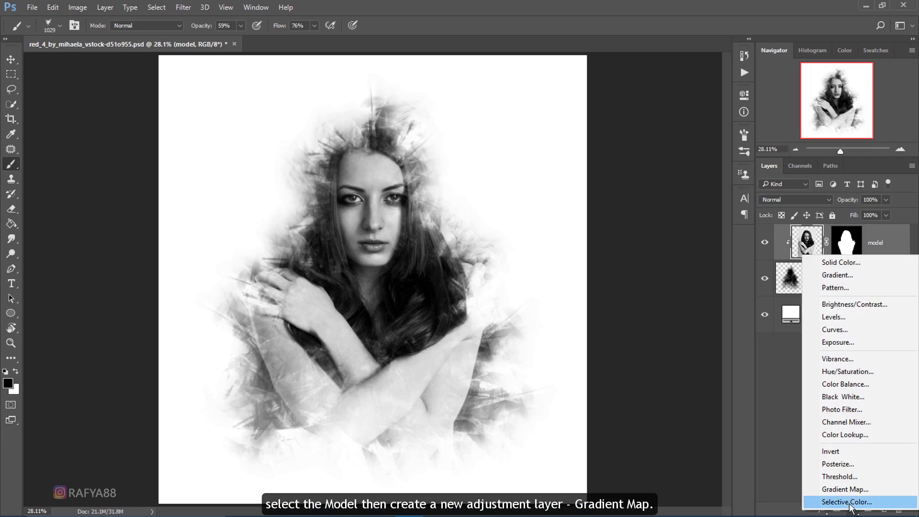
{"action": "left_click", "coordinate": [845, 489]}
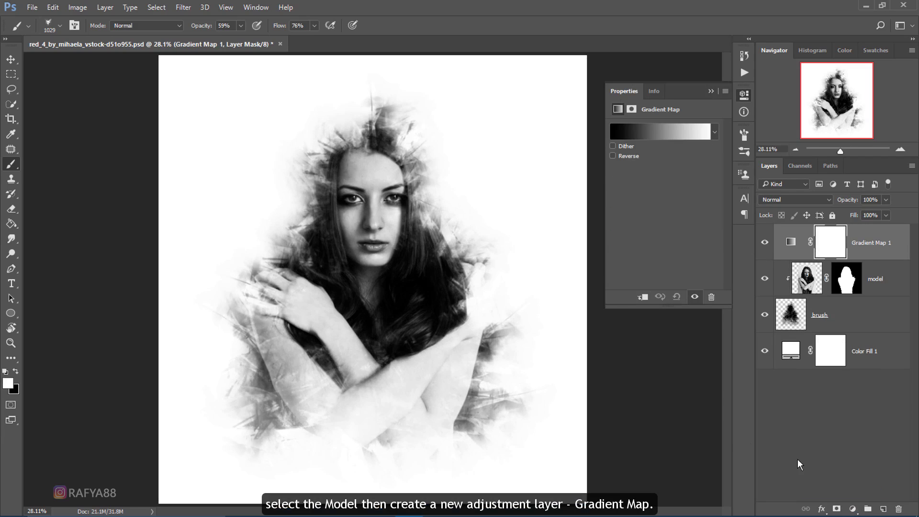
{"action": "left_click", "coordinate": [643, 300]}
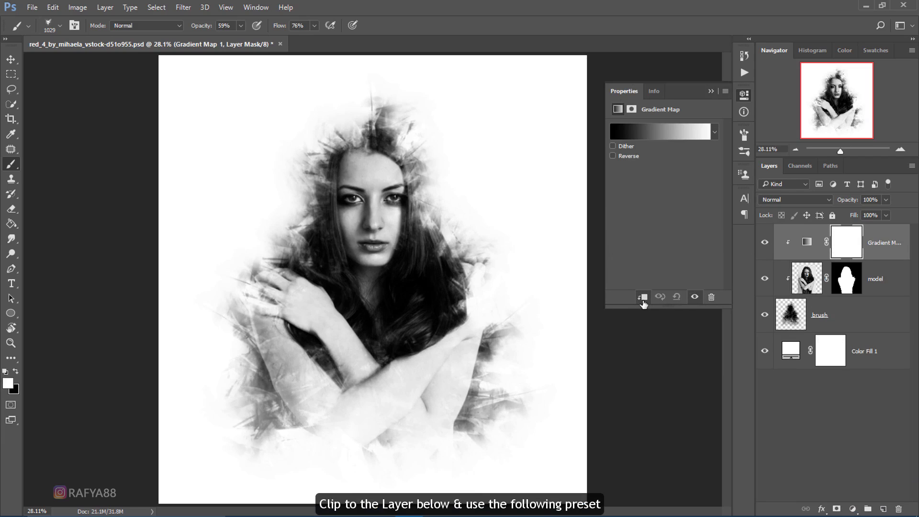
{"action": "left_click", "coordinate": [654, 128]}
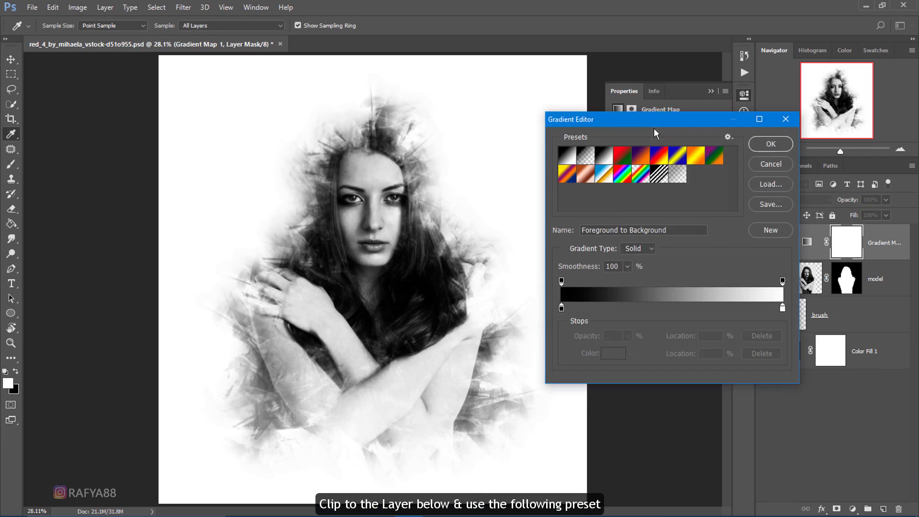
{"action": "left_click", "coordinate": [681, 158]}
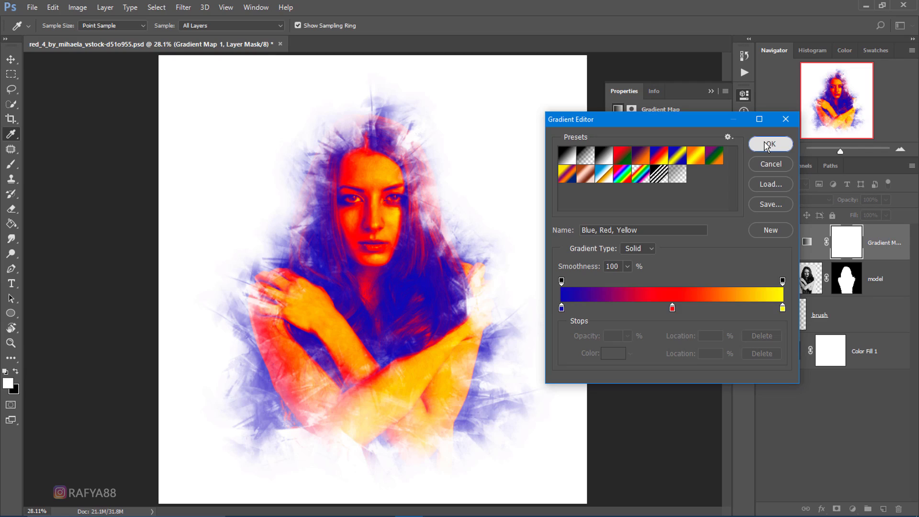
{"action": "left_click", "coordinate": [767, 145]}
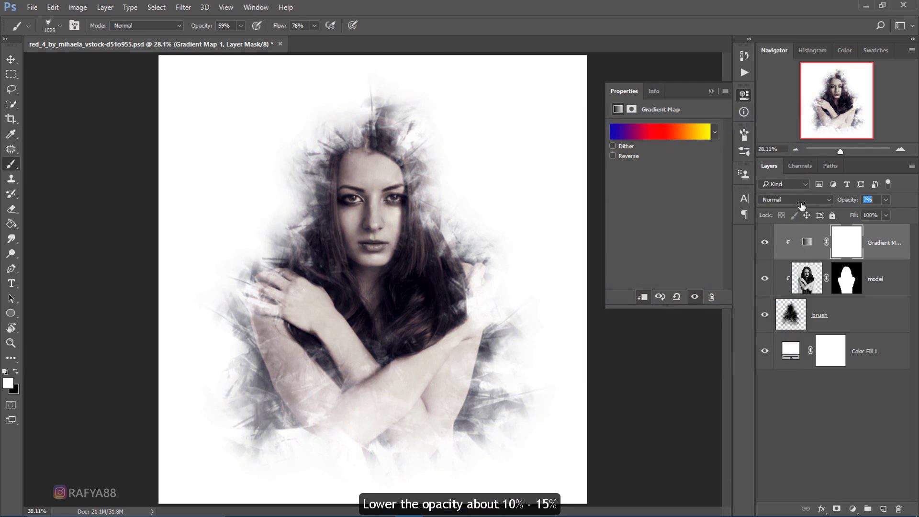
{"action": "left_click_drag", "start_coordinate": [804, 206], "coordinate": [806, 207]}
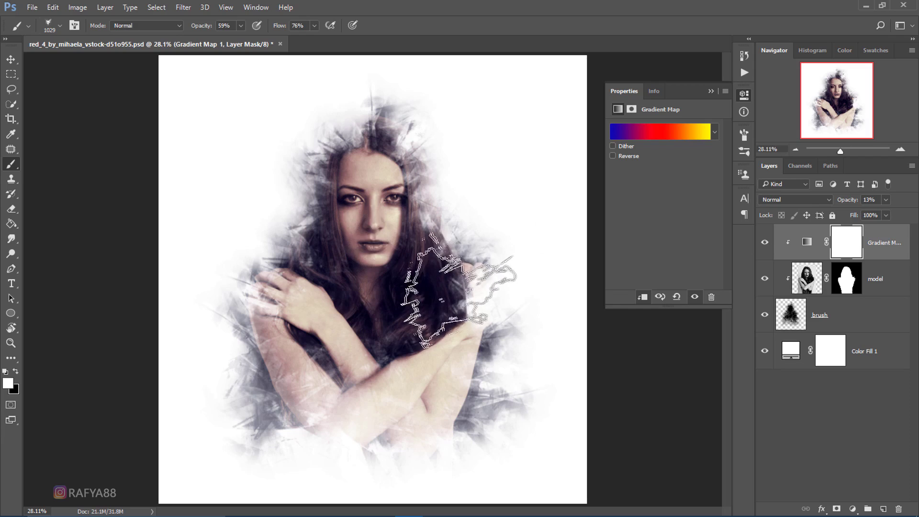
{"action": "left_click", "coordinate": [711, 91]}
{"action": "scroll", "coordinate": [392, 160], "scroll_direction": "down", "scroll_amount": 3}
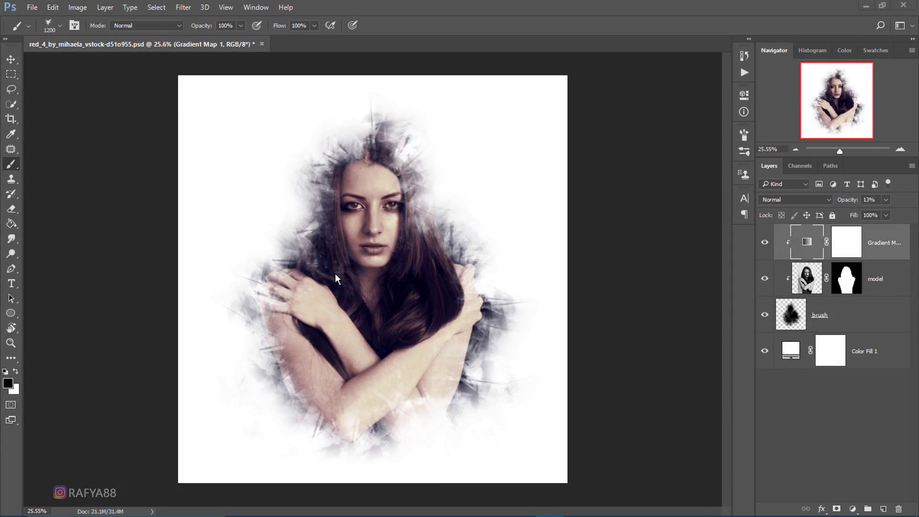
{"action": "scroll", "coordinate": [335, 274], "scroll_direction": "up", "scroll_amount": 1}
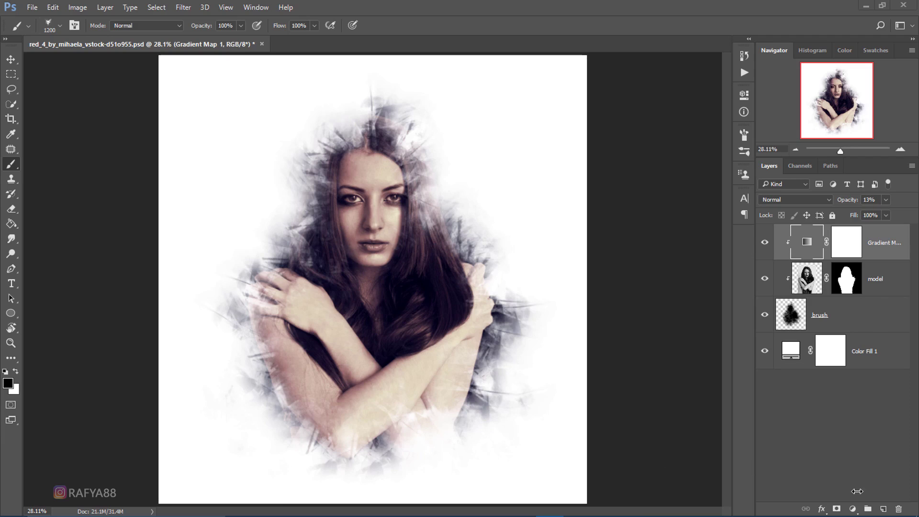
Step: Add a new empty layer and set the foreground colour to a light red
{"action": "left_click", "coordinate": [883, 509]}
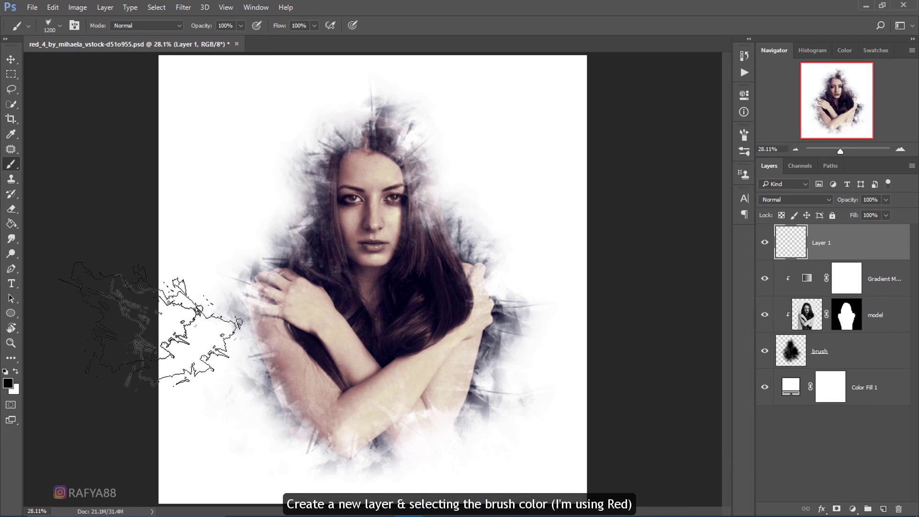
{"action": "left_click", "coordinate": [8, 382]}
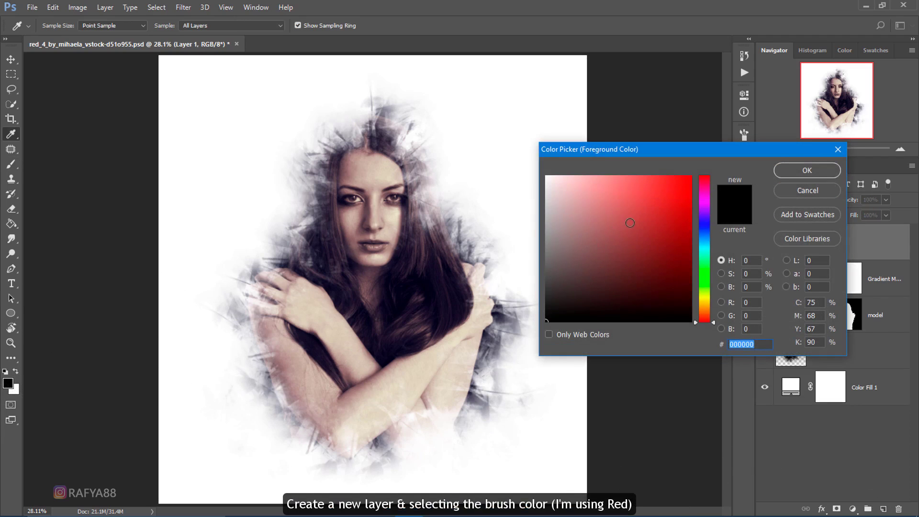
{"action": "left_click_drag", "start_coordinate": [704, 223], "coordinate": [706, 172]}
{"action": "left_click", "coordinate": [626, 239]}
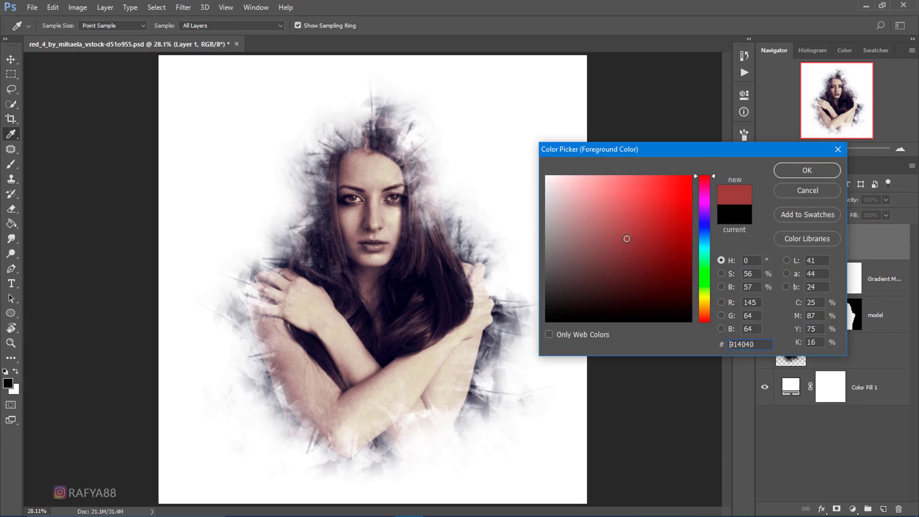
{"action": "left_click_drag", "start_coordinate": [627, 239], "coordinate": [621, 225]}
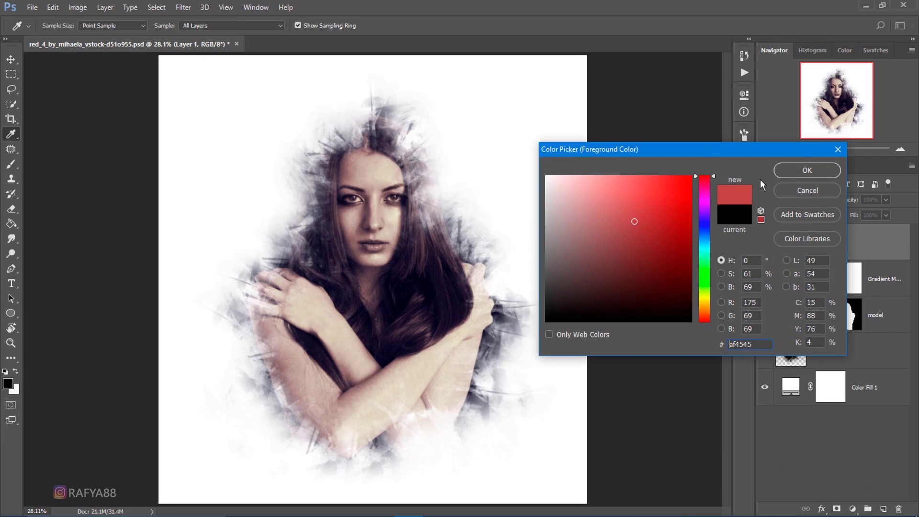
{"action": "left_click", "coordinate": [791, 172]}
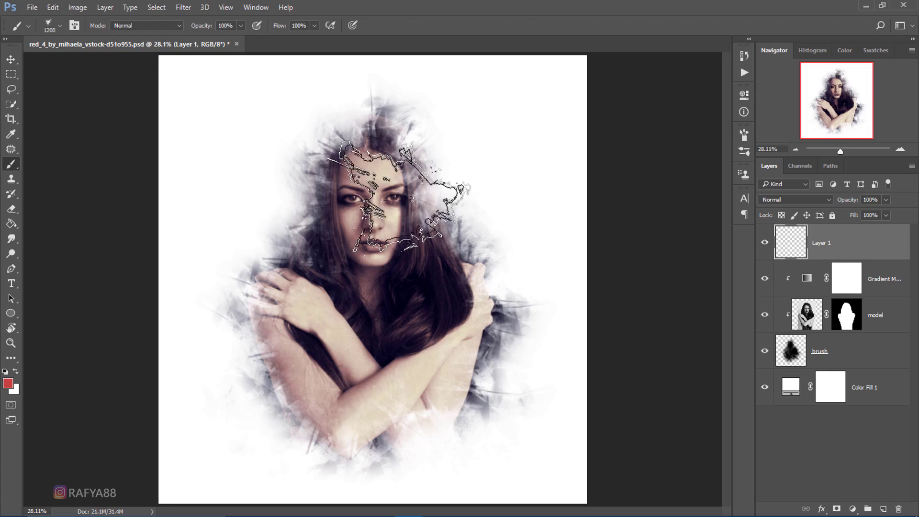
Step: Resize the brush and paint a red stroke across both eyes
{"action": "key", "text": "["}
{"action": "key", "text": "["}
{"action": "key", "text": "["}
{"action": "scroll", "coordinate": [359, 202], "scroll_direction": "up", "scroll_amount": 1}
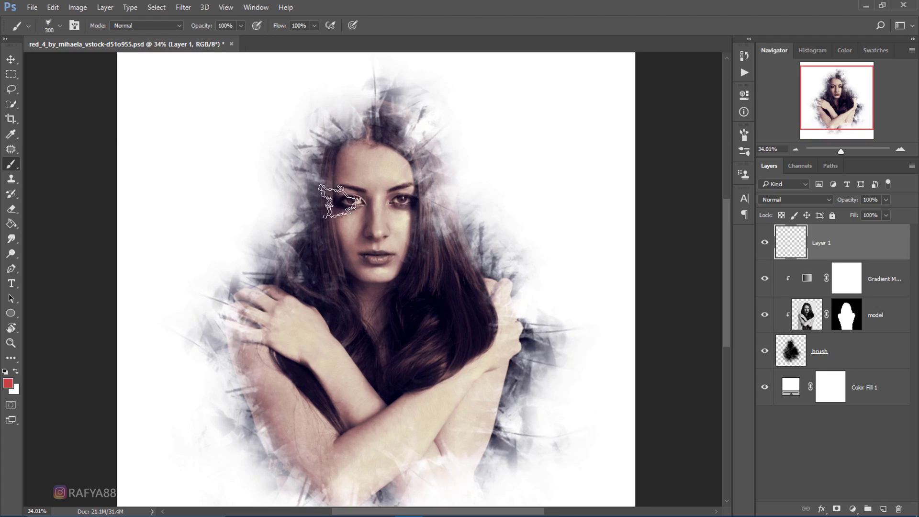
{"action": "key", "text": "bracketright"}
{"action": "left_click", "coordinate": [306, 196]}
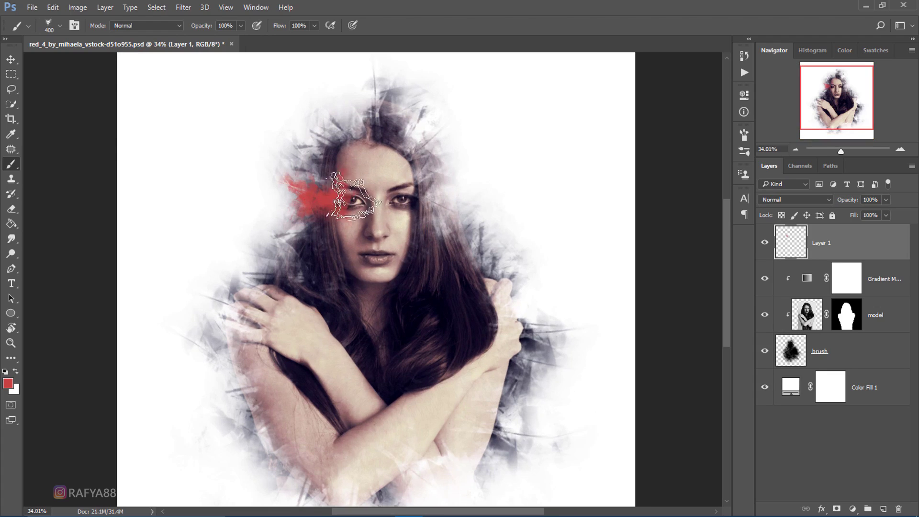
{"action": "mouse_move", "coordinate": [354, 196]}
{"action": "left_mouse_down"}
{"action": "mouse_move", "coordinate": [470, 197]}
{"action": "mouse_move", "coordinate": [464, 187]}
{"action": "mouse_move", "coordinate": [285, 192]}
{"action": "left_mouse_up"}
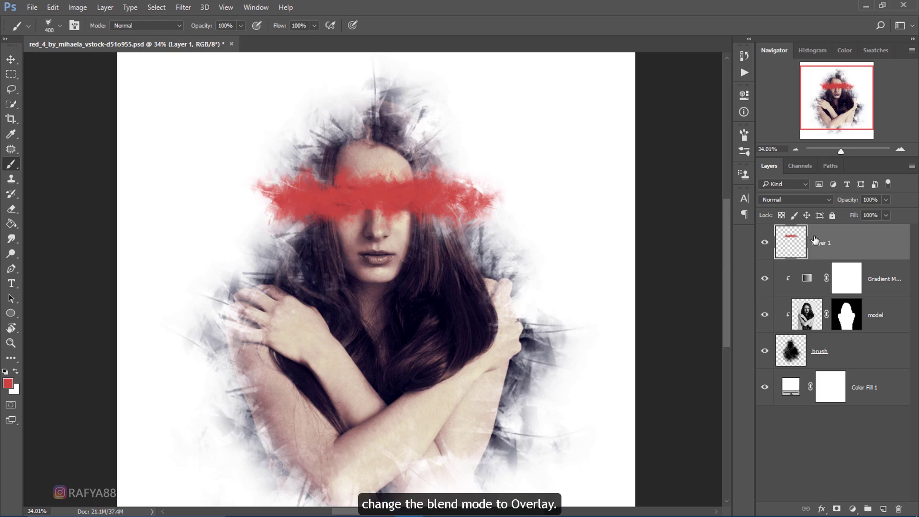
Step: Set the red stroke layer to Overlay blending and add another empty layer
{"action": "left_click", "coordinate": [811, 200]}
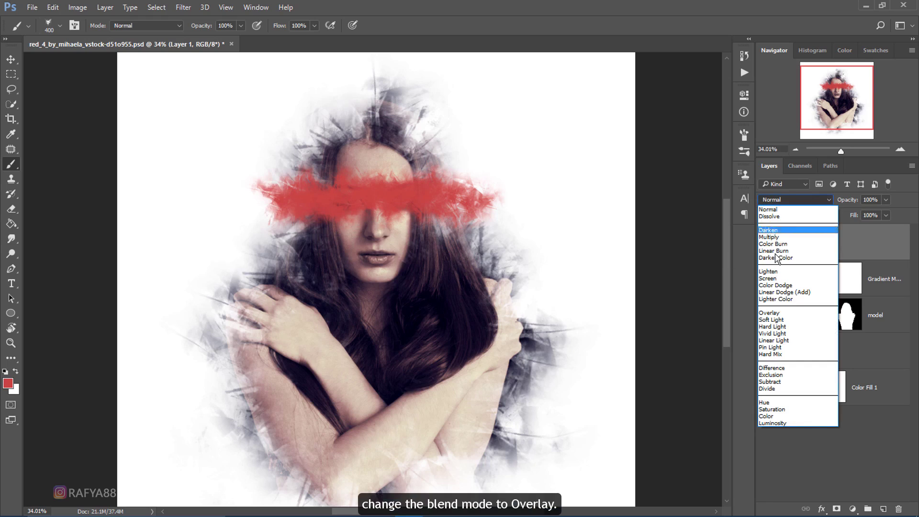
{"action": "left_click", "coordinate": [801, 314]}
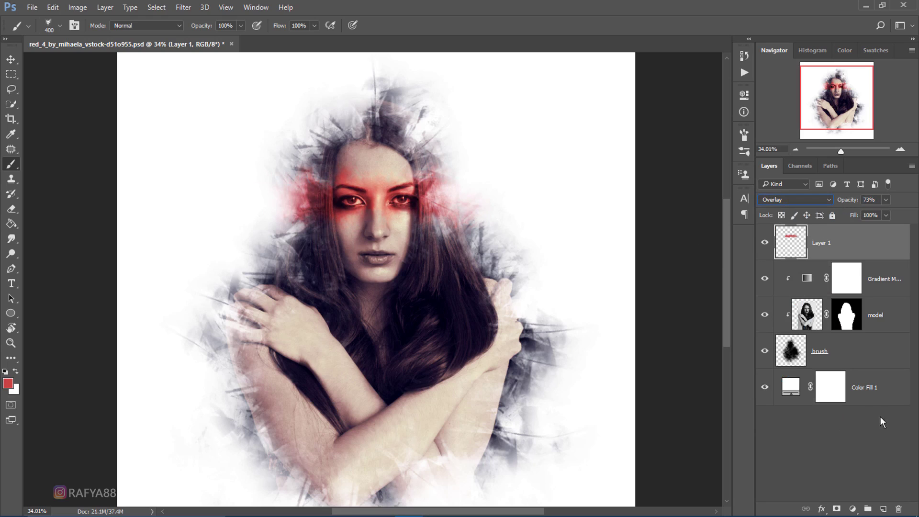
{"action": "left_click", "coordinate": [884, 509]}
Step: Change the foreground colour from red to olive green
{"action": "scroll", "coordinate": [325, 158], "scroll_direction": "up", "scroll_amount": 2}
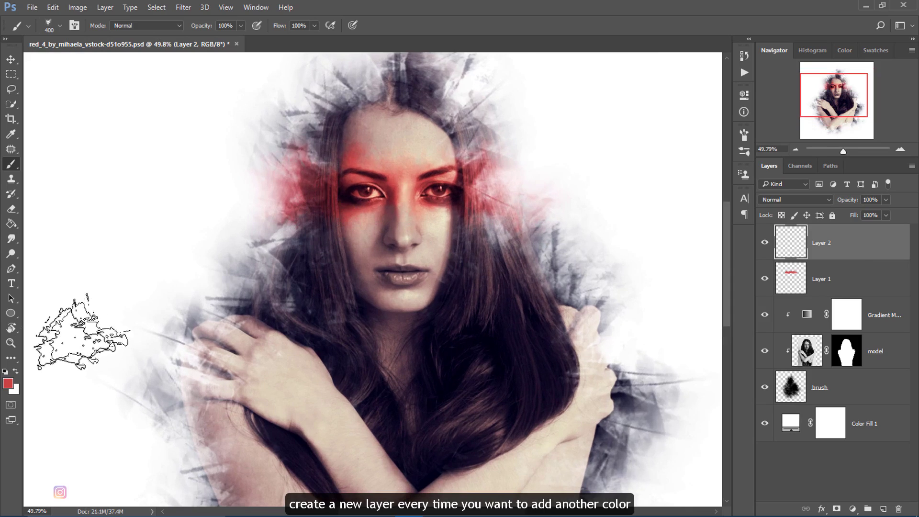
{"action": "left_click", "coordinate": [7, 383]}
{"action": "left_click_drag", "start_coordinate": [713, 261], "coordinate": [703, 296]}
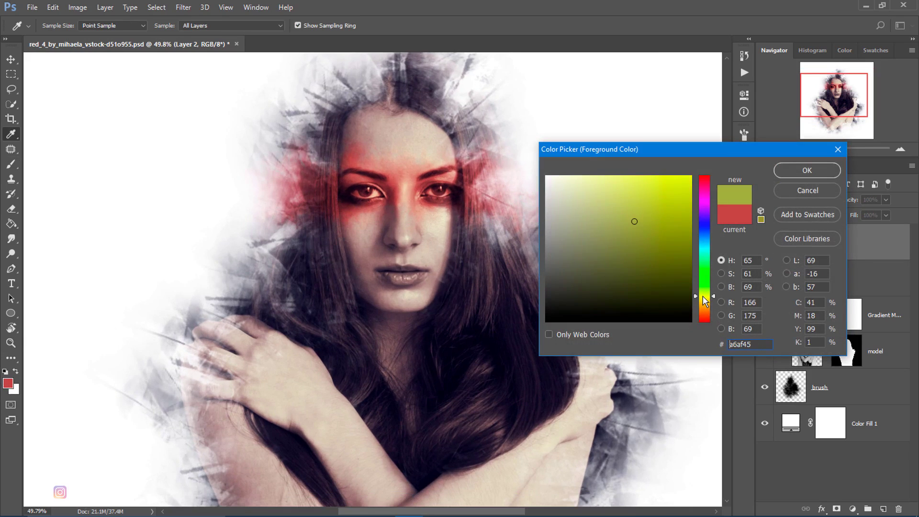
{"action": "mouse_move", "coordinate": [606, 228]}
{"action": "left_mouse_down"}
{"action": "mouse_move", "coordinate": [604, 204]}
{"action": "mouse_move", "coordinate": [608, 222]}
{"action": "left_mouse_up"}
{"action": "left_click", "coordinate": [794, 174]}
Step: Paint an olive stroke near the nose with a 700 px brush and blend it as Overlay
{"action": "key", "text": "b"}
{"action": "mouse_move", "coordinate": [467, 251]}
{"action": "left_mouse_down"}
{"action": "mouse_move", "coordinate": [383, 249]}
{"action": "mouse_move", "coordinate": [455, 234]}
{"action": "mouse_move", "coordinate": [412, 288]}
{"action": "mouse_move", "coordinate": [292, 273]}
{"action": "mouse_move", "coordinate": [646, 268]}
{"action": "left_mouse_up"}
{"action": "key", "text": "bracketright"}
{"action": "key", "text": "bracketright"}
{"action": "key", "text": "bracketright"}
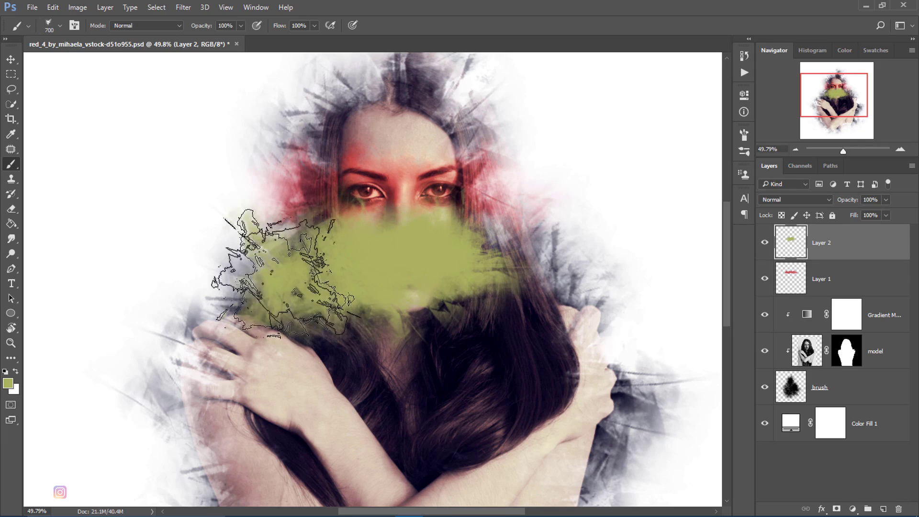
{"action": "left_click", "coordinate": [785, 201]}
{"action": "left_click", "coordinate": [777, 312]}
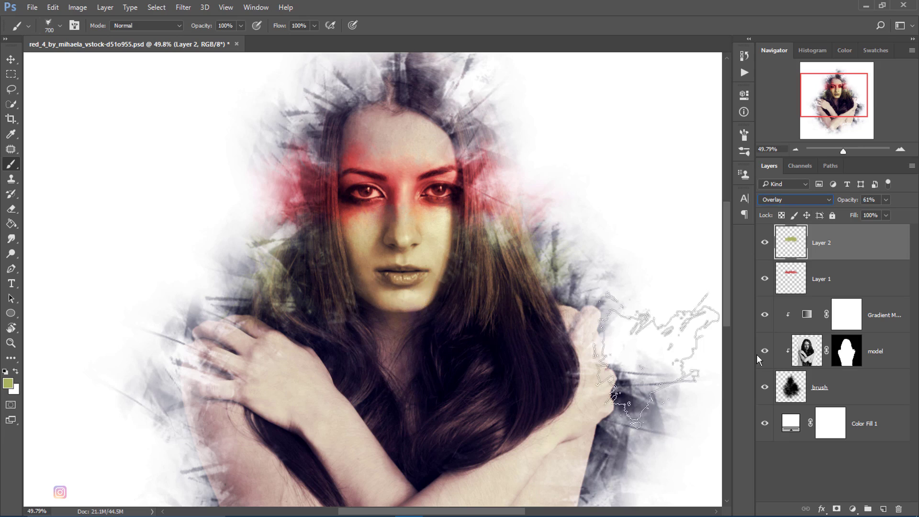
Step: Add a new layer above Layer 2 and switch the foreground colour to blue
{"action": "left_click", "coordinate": [886, 509]}
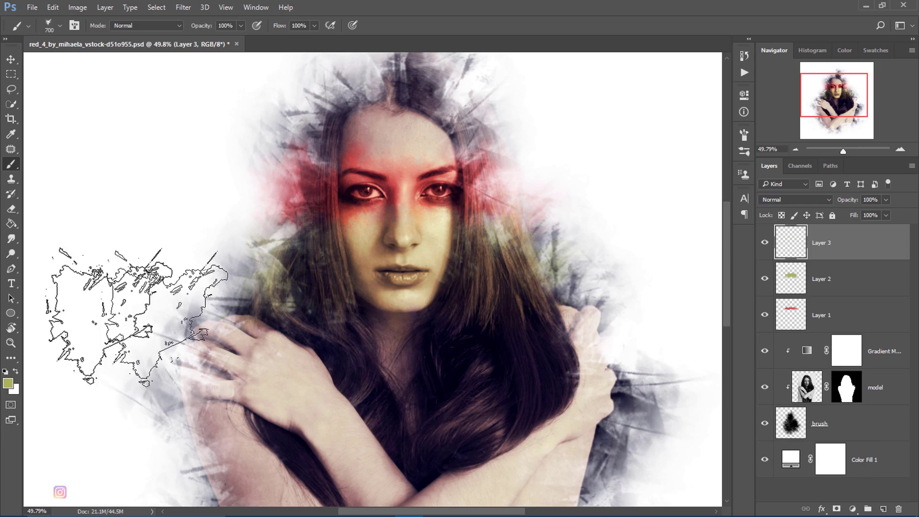
{"action": "left_click", "coordinate": [8, 383]}
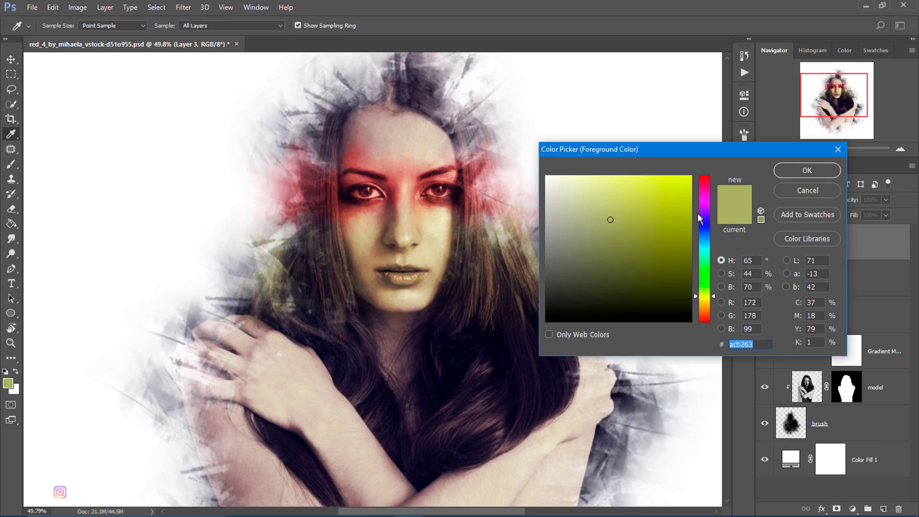
{"action": "left_click", "coordinate": [707, 241]}
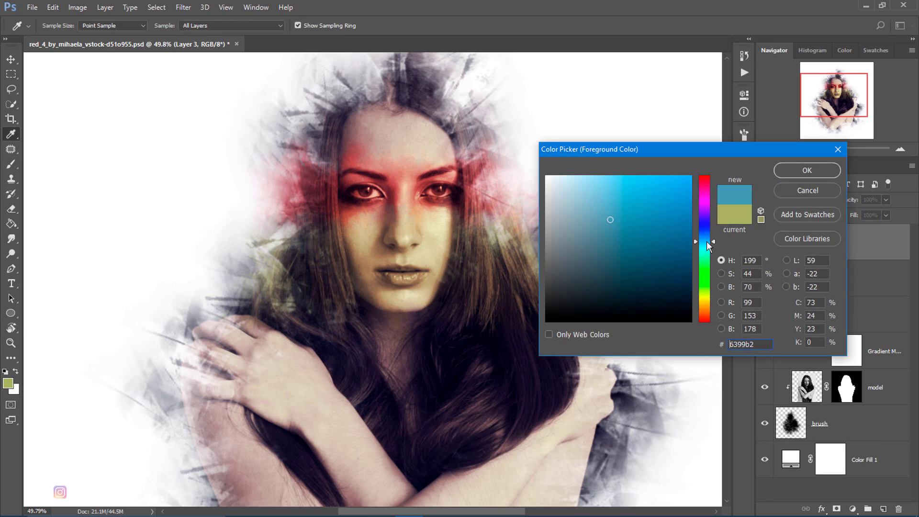
{"action": "left_click", "coordinate": [807, 170]}
Step: Paint blue over the top of the head with a 1000 px brush, blended as Overlay
{"action": "key", "text": "ctrl+0"}
{"action": "key", "text": "b"}
{"action": "key", "text": "bracketright"}
{"action": "mouse_move", "coordinate": [417, 88]}
{"action": "left_mouse_down"}
{"action": "mouse_move", "coordinate": [369, 96]}
{"action": "mouse_move", "coordinate": [469, 129]}
{"action": "left_mouse_up"}
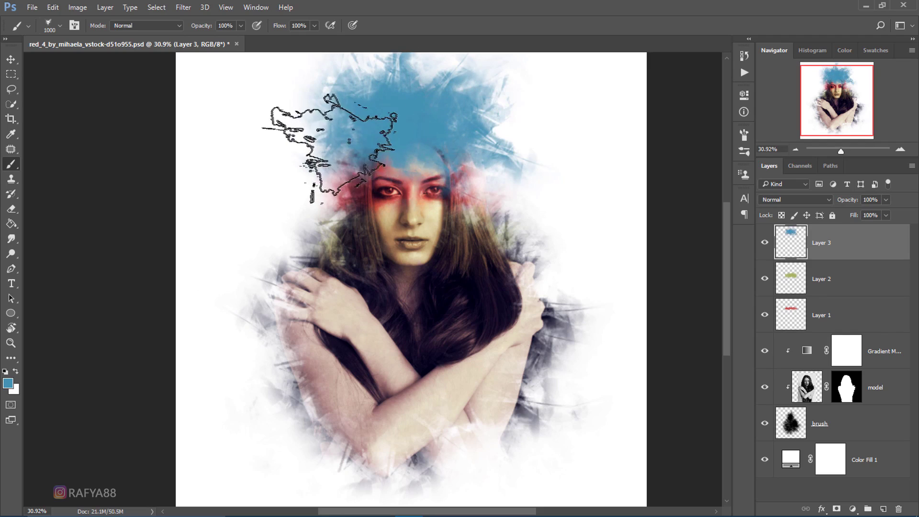
{"action": "left_click", "coordinate": [809, 199]}
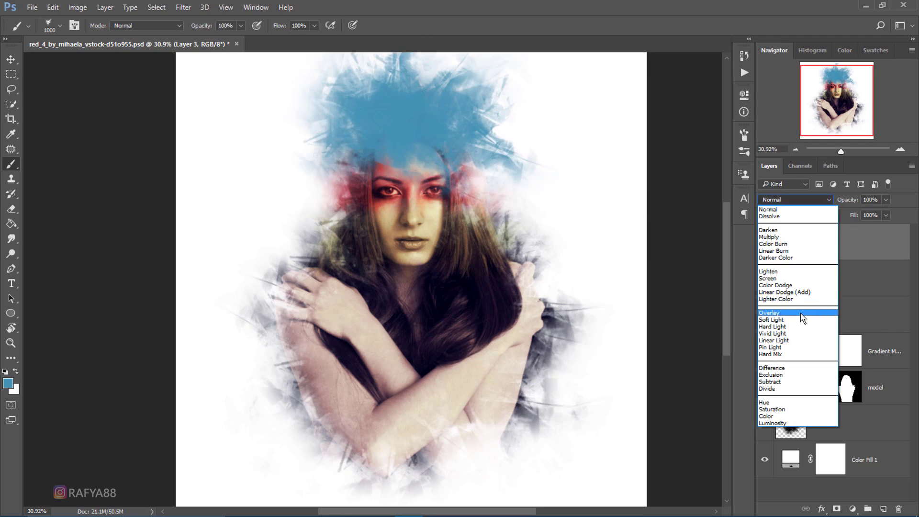
{"action": "left_click", "coordinate": [802, 310]}
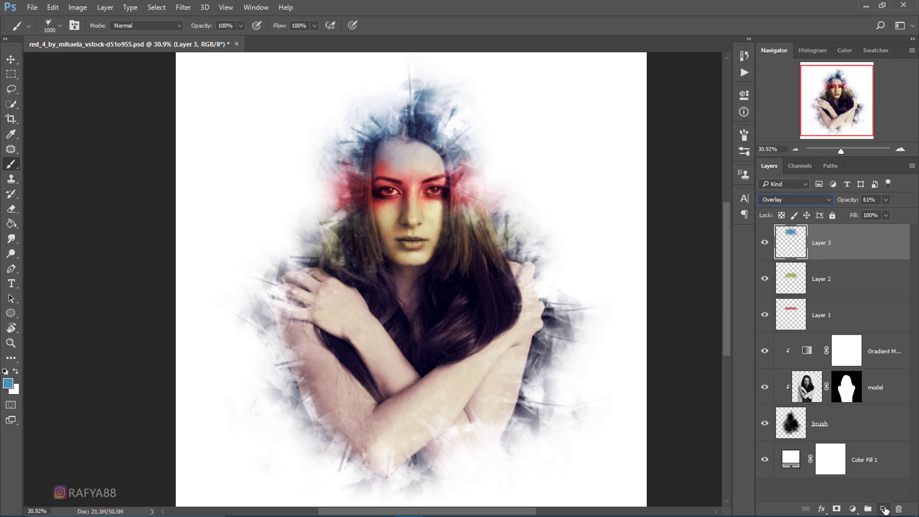
Step: Add a new layer for the lips and choose a 40 px soft round brush
{"action": "left_click", "coordinate": [884, 509]}
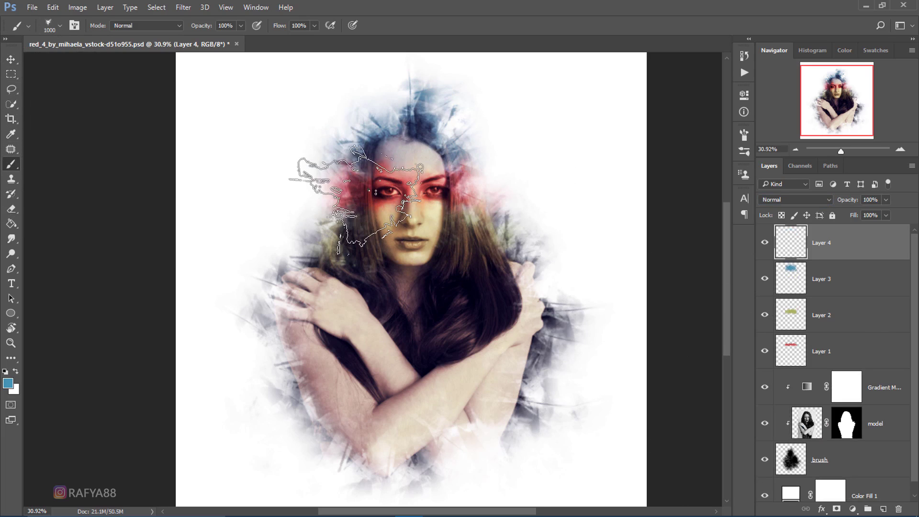
{"action": "right_click", "coordinate": [369, 192]}
{"action": "left_click_drag", "start_coordinate": [621, 366], "coordinate": [621, 308]}
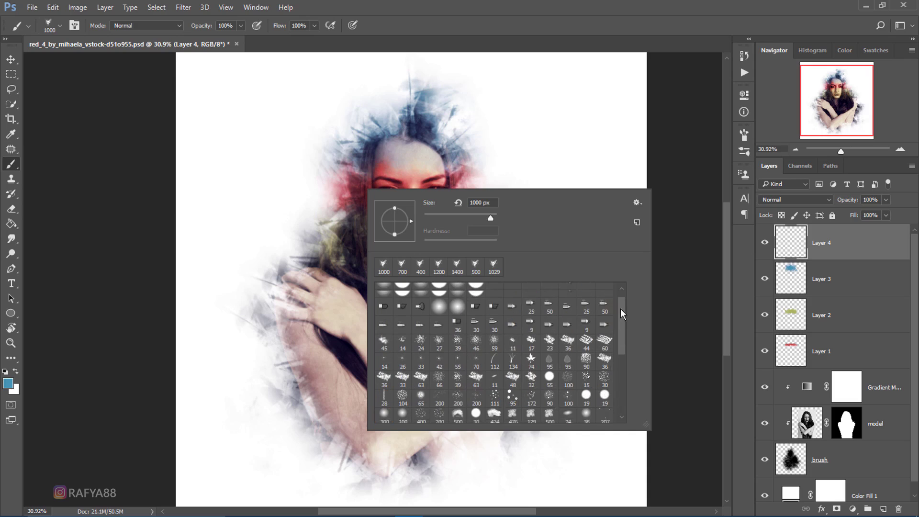
{"action": "left_click", "coordinate": [384, 291]}
{"action": "type", "text": "40"}
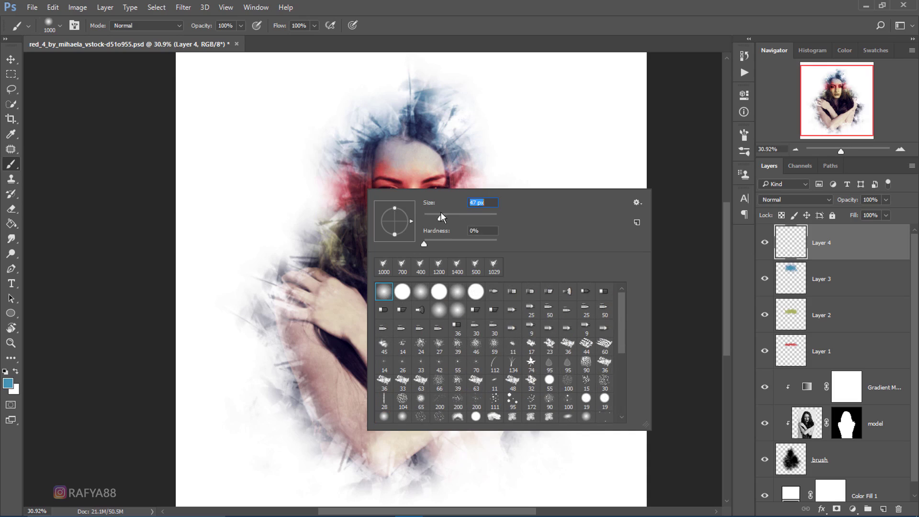
{"action": "key", "text": "Return"}
{"action": "scroll", "coordinate": [388, 361], "scroll_direction": "up", "scroll_amount": 5}
{"action": "scroll", "coordinate": [389, 361], "scroll_direction": "up", "scroll_amount": 2}
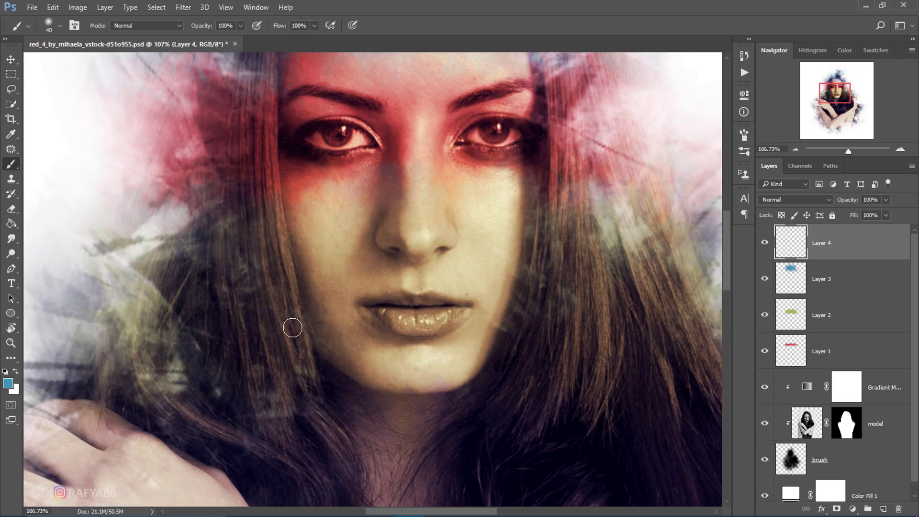
Step: Sample red from the face for the lips and set the layer to Color blend mode
{"action": "left_click", "coordinate": [9, 384]}
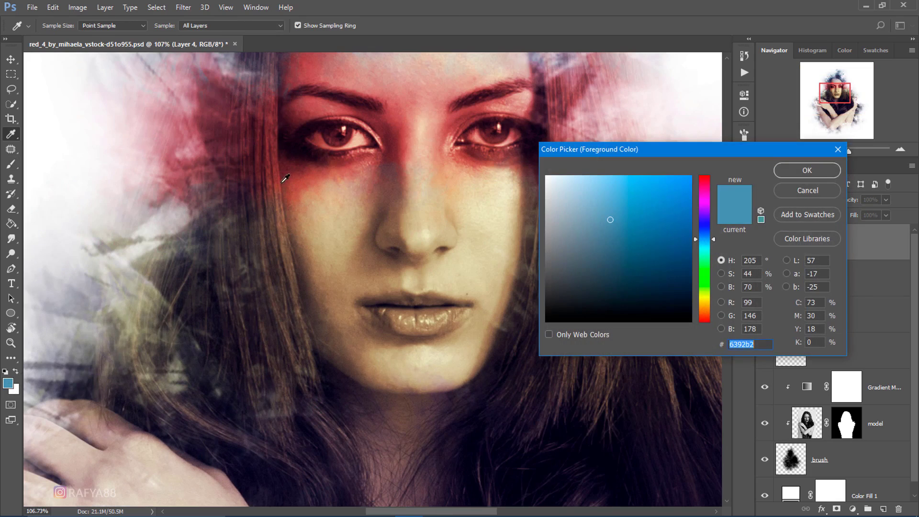
{"action": "left_click", "coordinate": [308, 174]}
{"action": "left_click", "coordinate": [807, 171]}
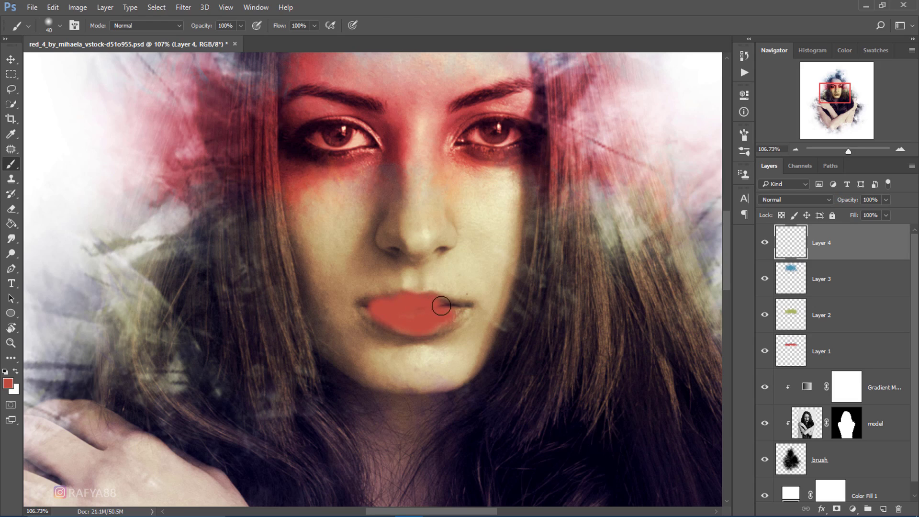
{"action": "left_click", "coordinate": [815, 198]}
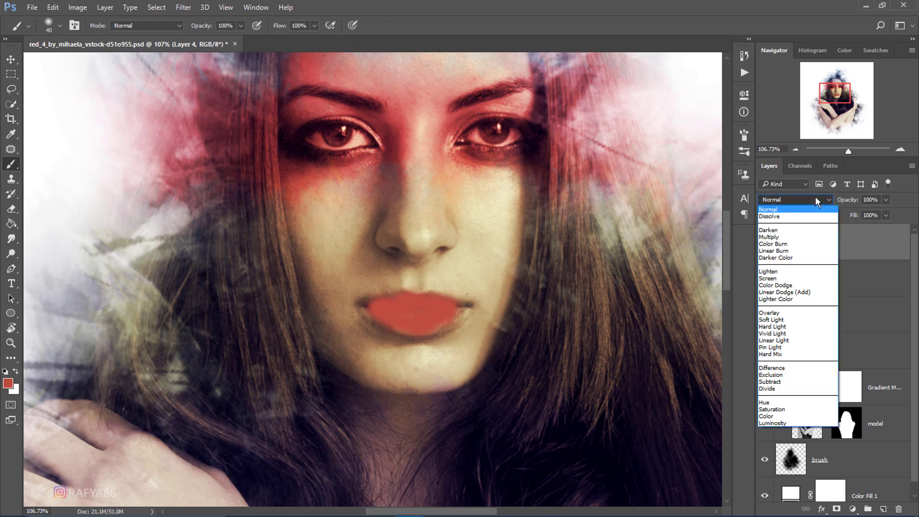
{"action": "left_click", "coordinate": [781, 416]}
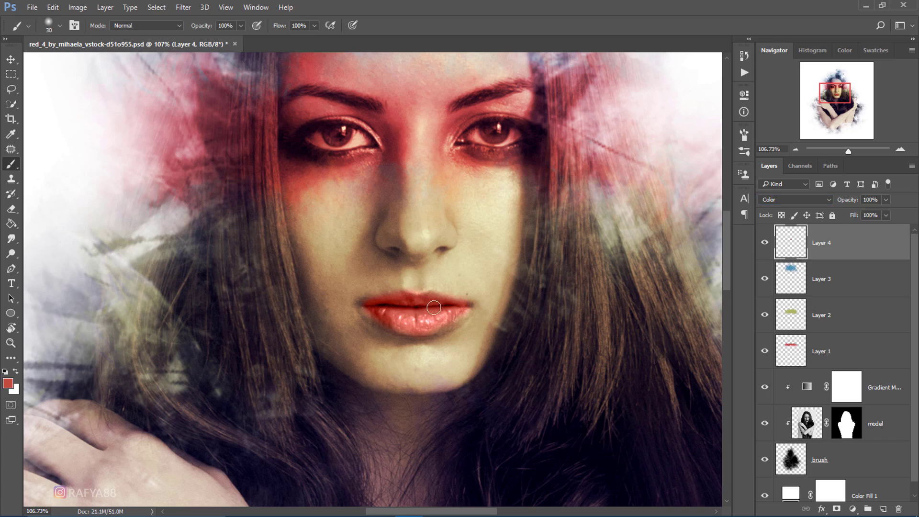
{"action": "scroll", "coordinate": [474, 215], "scroll_direction": "down", "scroll_amount": 5}
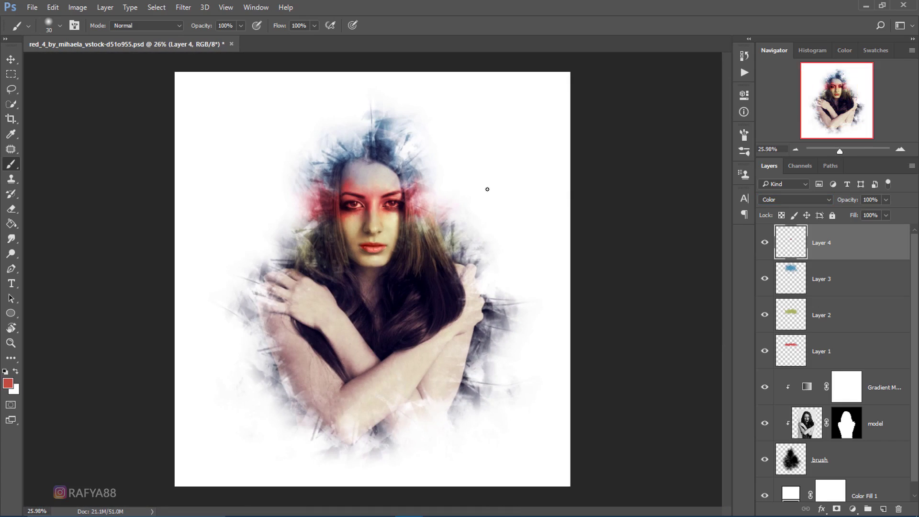
{"action": "scroll", "coordinate": [488, 189], "scroll_direction": "down", "scroll_amount": 2}
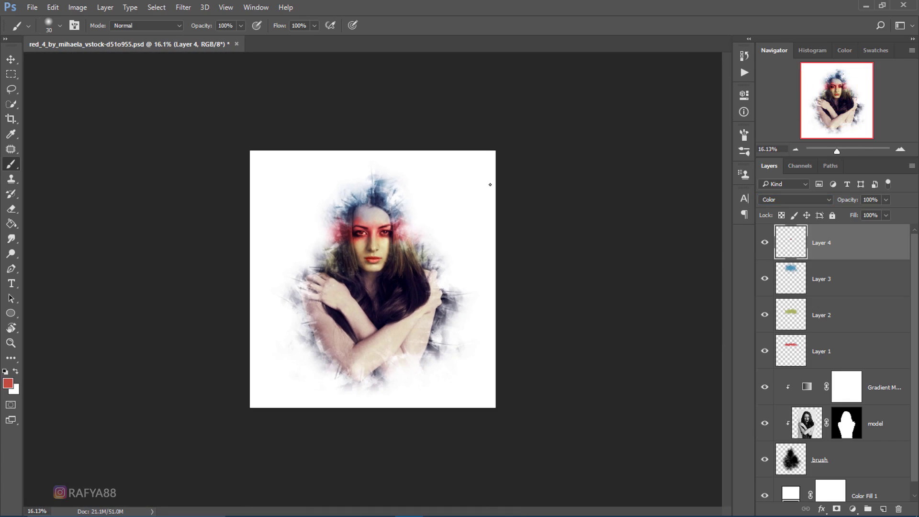
{"action": "scroll", "coordinate": [490, 184], "scroll_direction": "up", "scroll_amount": 1}
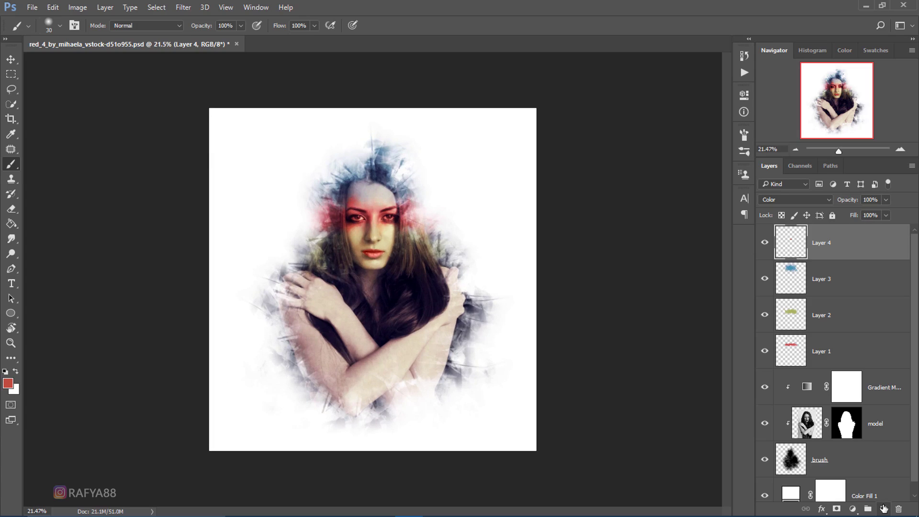
Step: Add a new layer above Layer 4 and pick splash brush tip 274 at 1102 px
{"action": "left_click", "coordinate": [884, 509]}
{"action": "scroll", "coordinate": [430, 170], "scroll_direction": "up", "scroll_amount": 2}
{"action": "scroll", "coordinate": [431, 170], "scroll_direction": "up", "scroll_amount": 1}
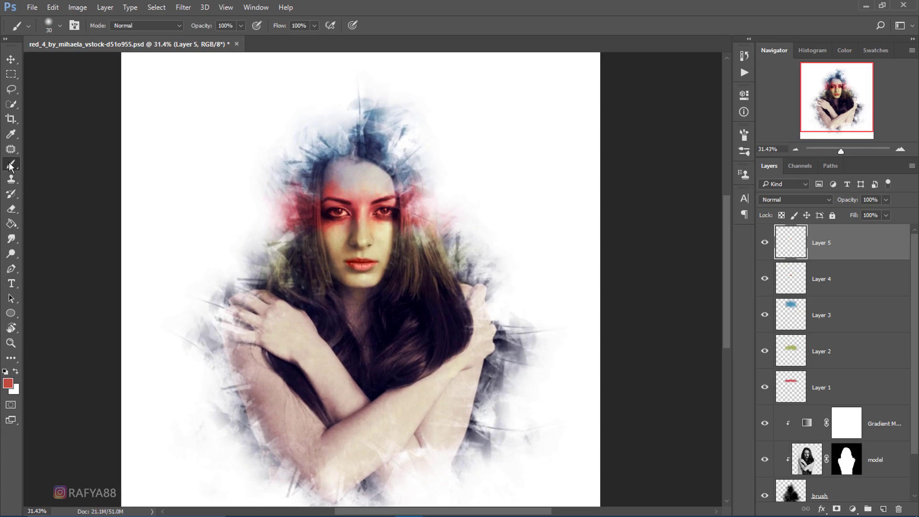
{"action": "right_click", "coordinate": [401, 217]}
{"action": "scroll", "coordinate": [664, 392], "scroll_direction": "down", "scroll_amount": 3}
{"action": "scroll", "coordinate": [663, 393], "scroll_direction": "down", "scroll_amount": 2}
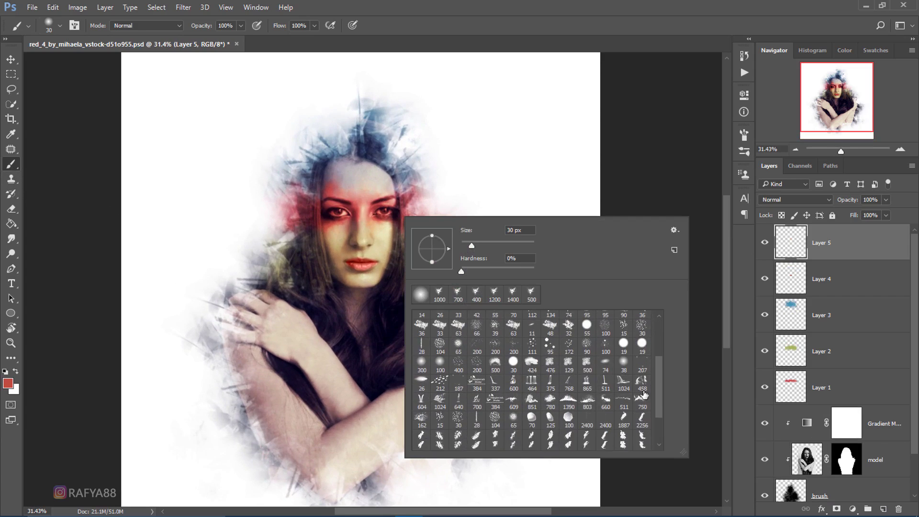
{"action": "scroll", "coordinate": [663, 392], "scroll_direction": "down", "scroll_amount": 2}
{"action": "scroll", "coordinate": [656, 417], "scroll_direction": "down", "scroll_amount": 1}
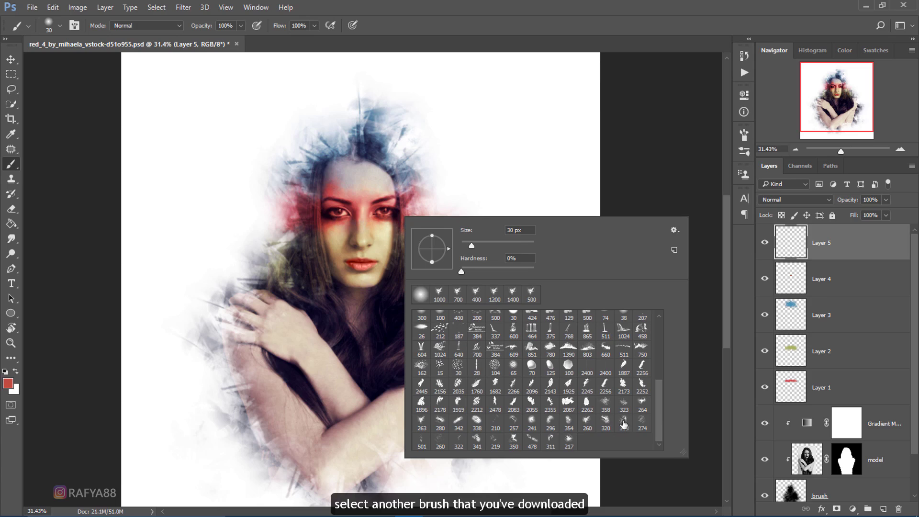
{"action": "left_click", "coordinate": [642, 421]}
{"action": "left_click_drag", "start_coordinate": [522, 244], "coordinate": [528, 244]}
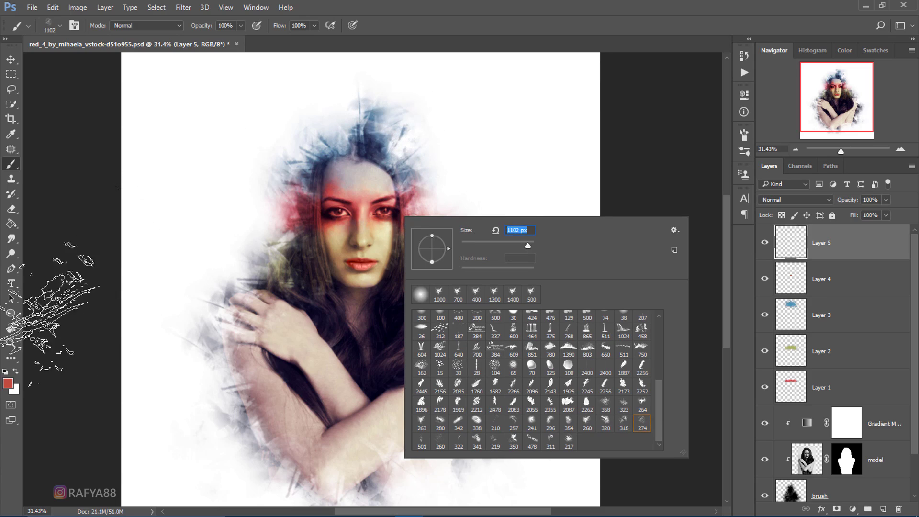
Step: Sample pink from the image, paint a faint splash right of the head, and rotate the brush tip
{"action": "left_click", "coordinate": [8, 383]}
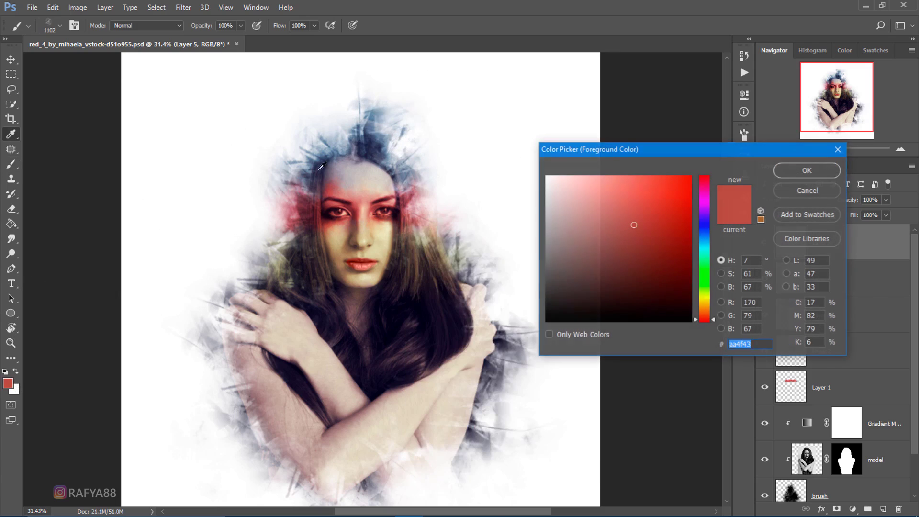
{"action": "left_click", "coordinate": [426, 150]}
{"action": "left_click", "coordinate": [796, 173]}
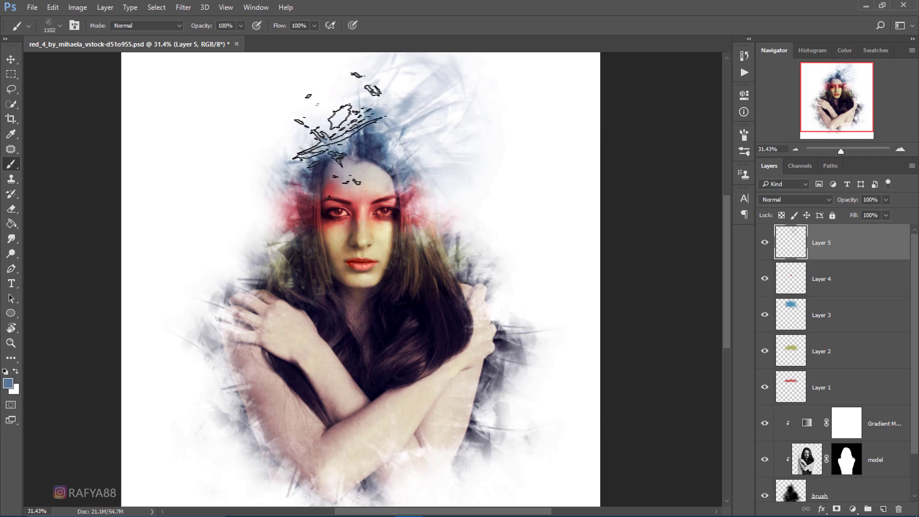
{"action": "right_click", "coordinate": [431, 205]}
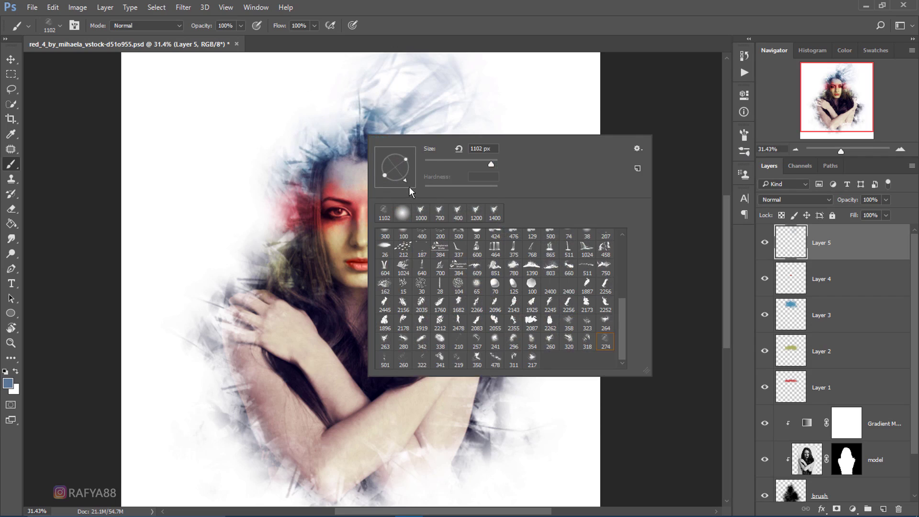
{"action": "left_click", "coordinate": [316, 119]}
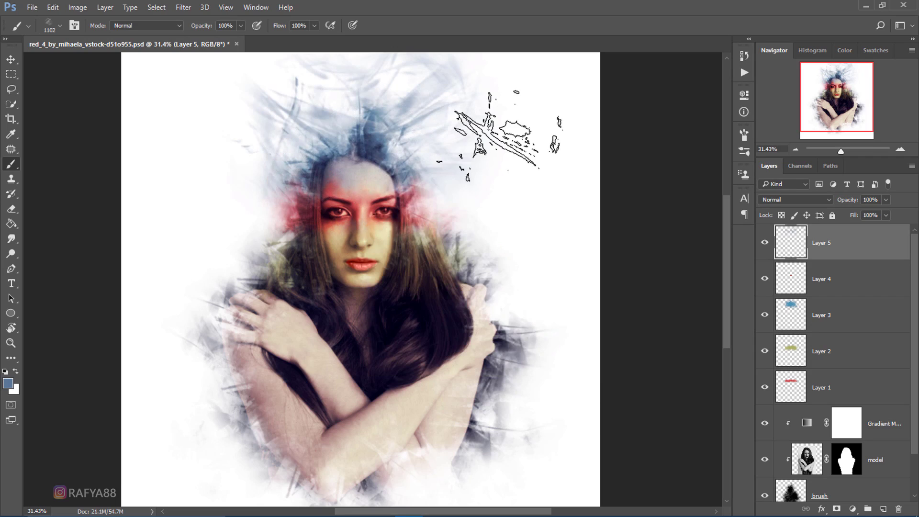
{"action": "left_click", "coordinate": [418, 196], "text": "alt"}
{"action": "left_click", "coordinate": [460, 201]}
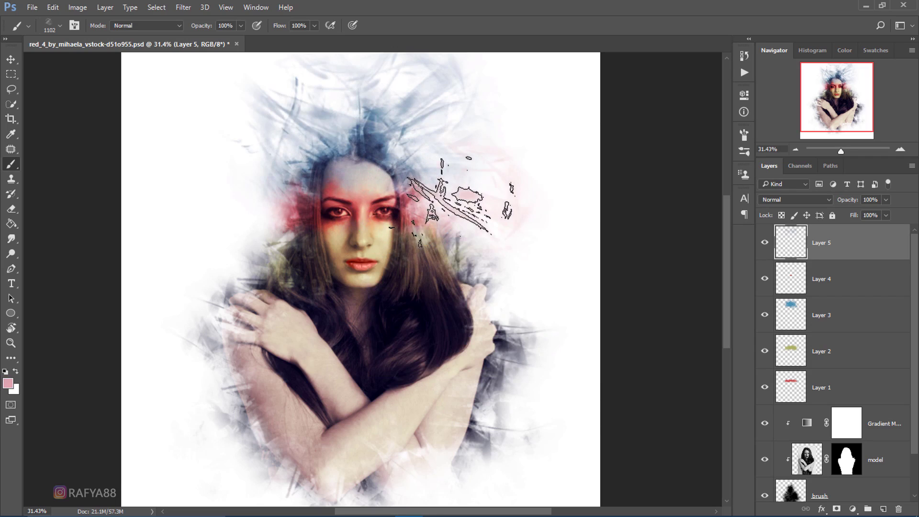
{"action": "right_click", "coordinate": [438, 199]}
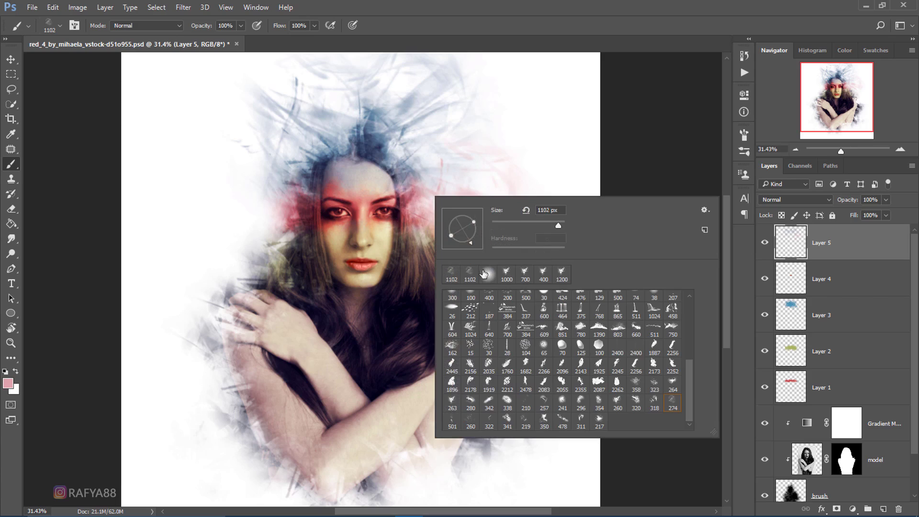
{"action": "left_click_drag", "start_coordinate": [472, 244], "coordinate": [263, 214]}
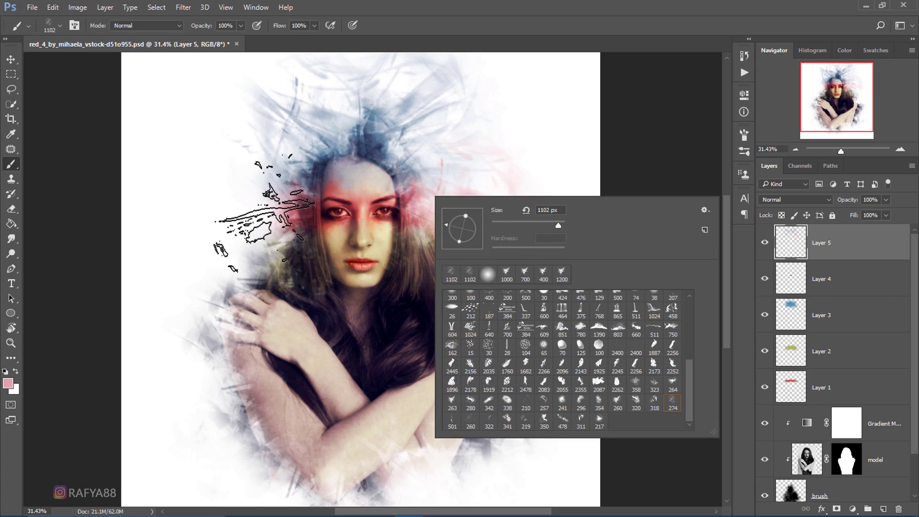
{"action": "key", "text": "Return"}
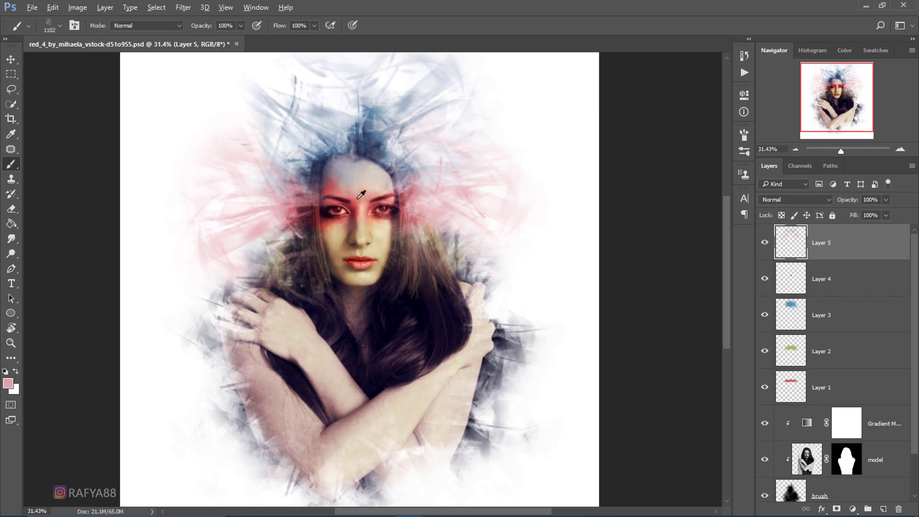
Step: Sample red and skin tones from the face and paint dark streaks across the chest
{"action": "left_click", "coordinate": [353, 207], "text": "alt"}
{"action": "scroll", "coordinate": [503, 143], "scroll_direction": "down", "scroll_amount": 1}
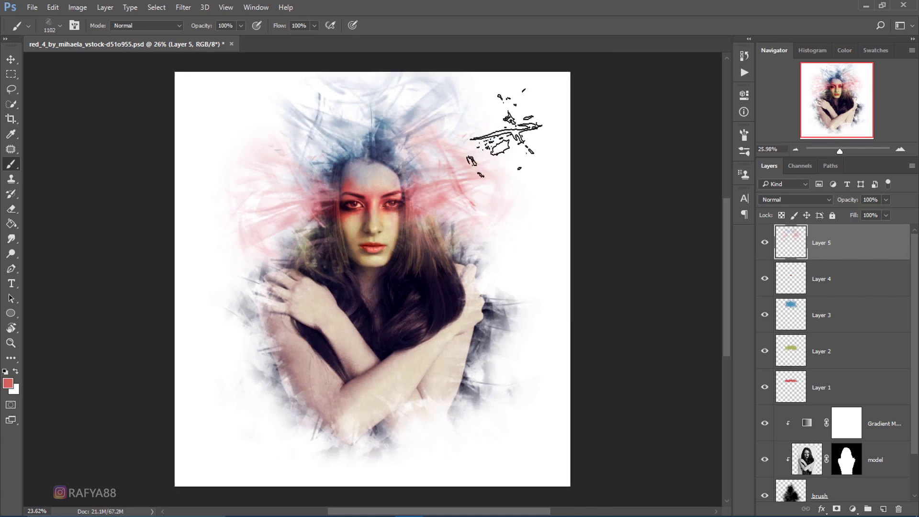
{"action": "scroll", "coordinate": [378, 158], "scroll_direction": "up", "scroll_amount": 1}
{"action": "left_click", "coordinate": [402, 254], "text": "alt"}
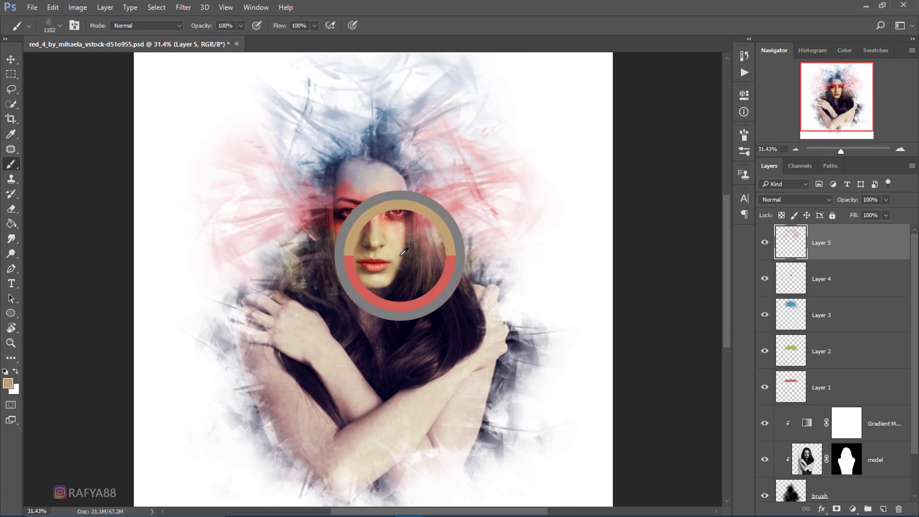
{"action": "right_click", "coordinate": [439, 313]}
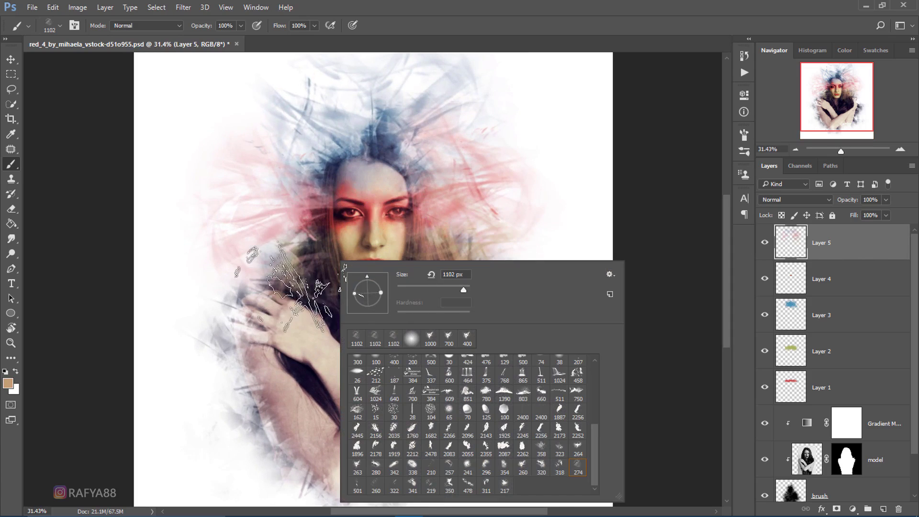
{"action": "left_click", "coordinate": [287, 287]}
{"action": "scroll", "coordinate": [441, 144], "scroll_direction": "down", "scroll_amount": 1}
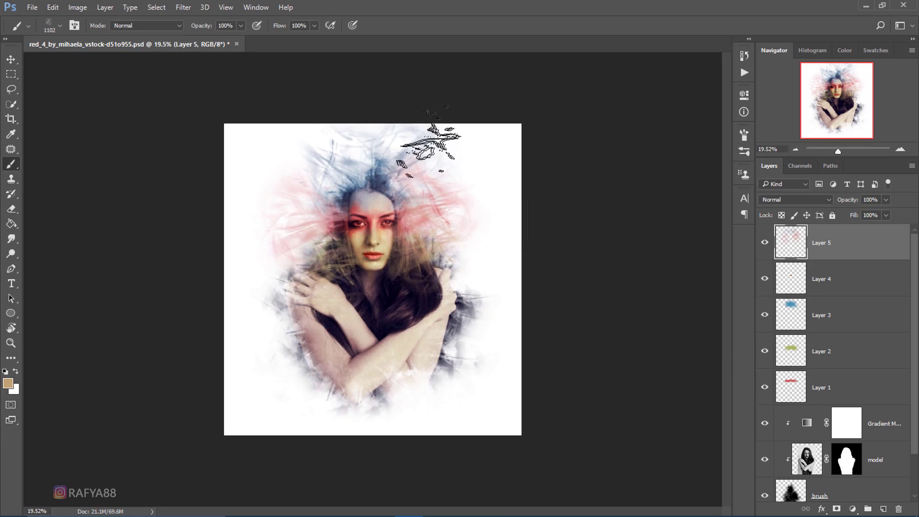
{"action": "scroll", "coordinate": [445, 115], "scroll_direction": "up", "scroll_amount": 2}
{"action": "scroll", "coordinate": [402, 217], "scroll_direction": "down", "scroll_amount": 1}
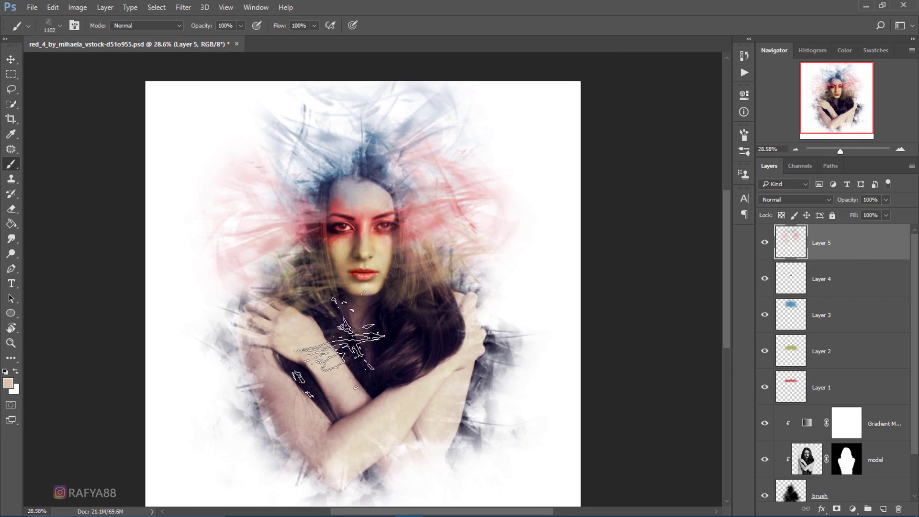
{"action": "left_click_drag", "start_coordinate": [311, 345], "coordinate": [445, 362]}
Step: Paint lighter sampled strokes over the left arm, compare Layer 5 visibility, and select Layers 1–5
{"action": "left_click", "coordinate": [402, 339], "text": "alt"}
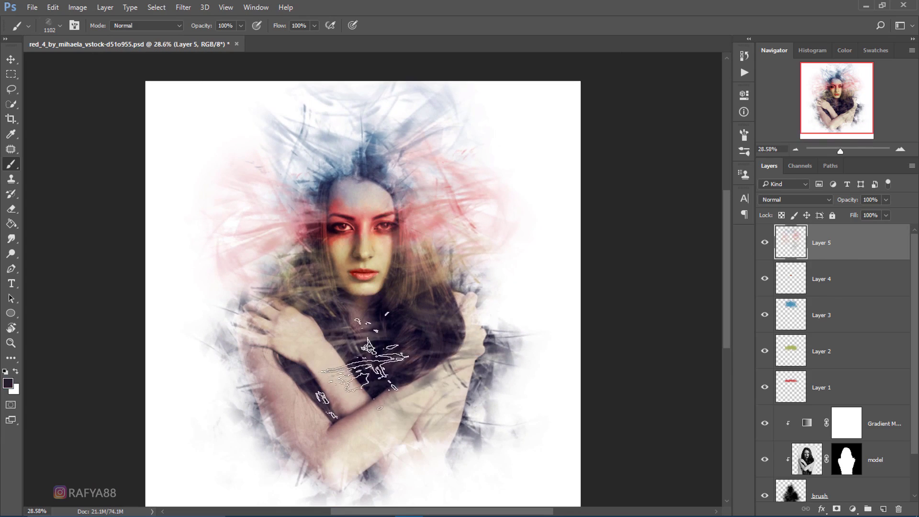
{"action": "left_click", "coordinate": [287, 354], "text": "alt"}
{"action": "left_click_drag", "start_coordinate": [287, 354], "coordinate": [211, 388]}
{"action": "left_click", "coordinate": [478, 321], "text": "alt"}
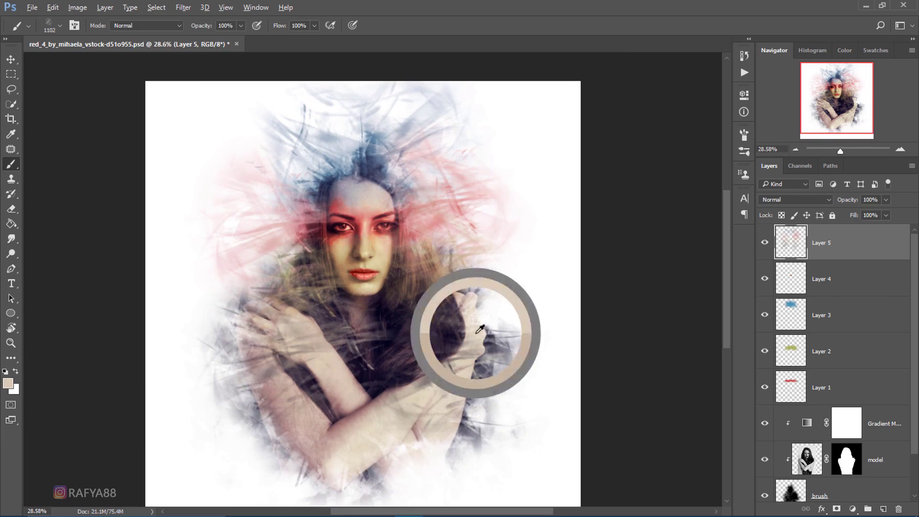
{"action": "scroll", "coordinate": [513, 215], "scroll_direction": "down", "scroll_amount": 2}
{"action": "scroll", "coordinate": [493, 196], "scroll_direction": "up", "scroll_amount": 1}
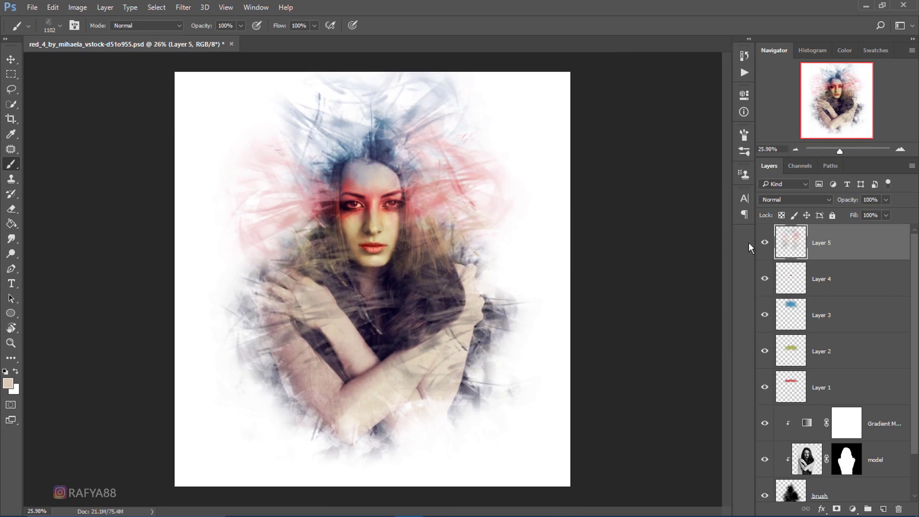
{"action": "left_click", "coordinate": [764, 243]}
{"action": "scroll", "coordinate": [400, 127], "scroll_direction": "down", "scroll_amount": 3}
{"action": "scroll", "coordinate": [399, 125], "scroll_direction": "up", "scroll_amount": 3}
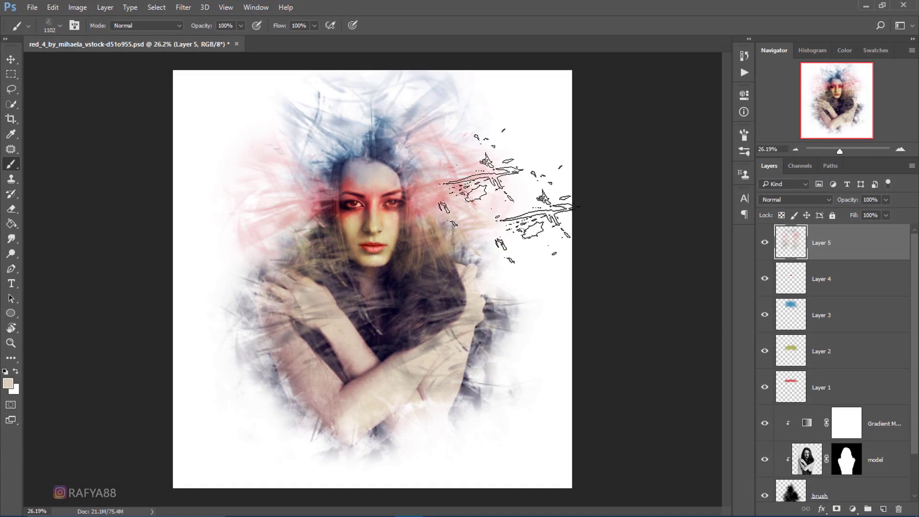
{"action": "left_click", "coordinate": [867, 385], "text": "shift"}
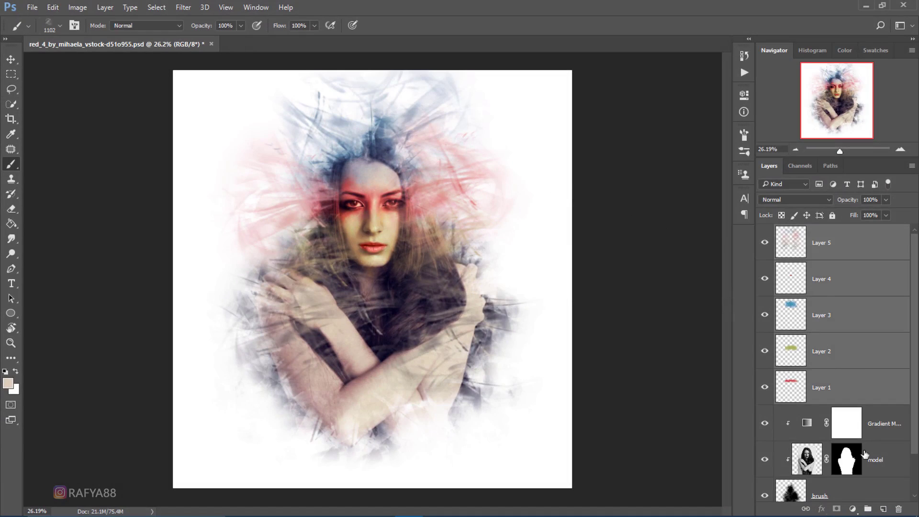
Step: Group Layers 1–5 into a group named 'brushes' and stamp all visible layers into Layer 6
{"action": "left_click", "coordinate": [868, 509]}
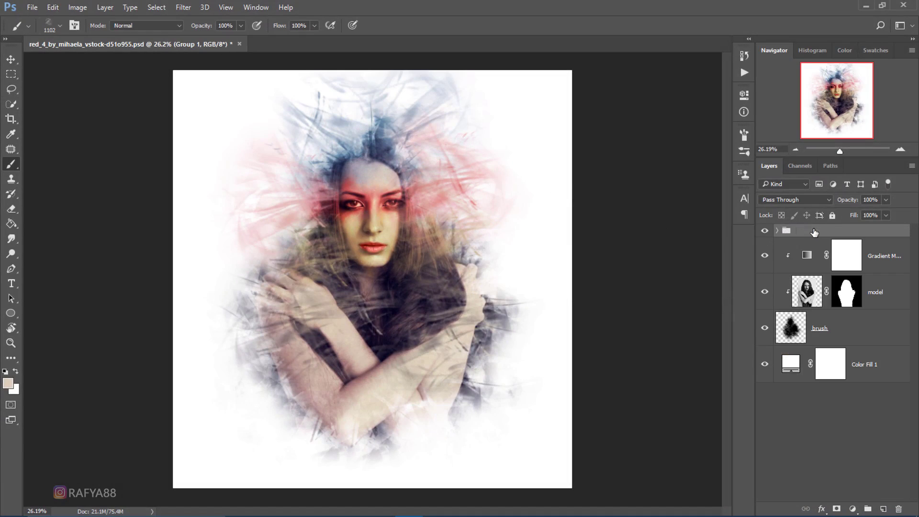
{"action": "type", "text": "brushes"}
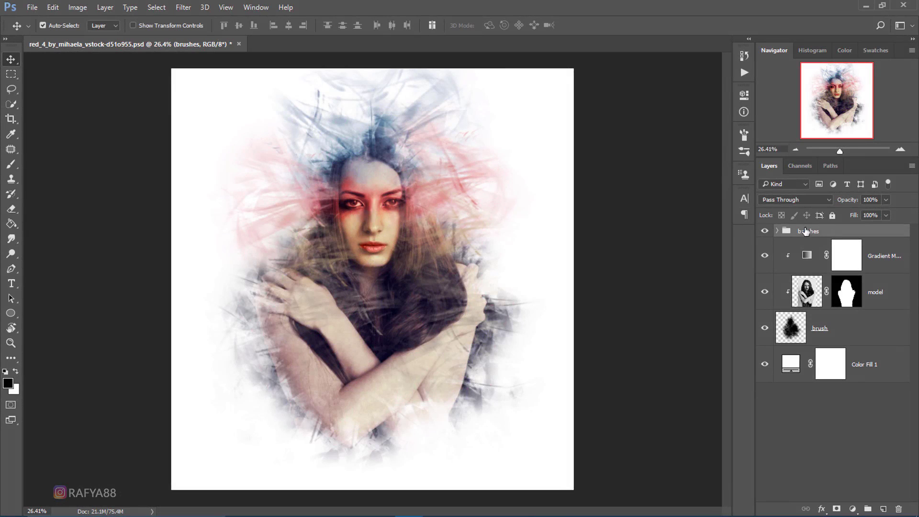
{"action": "key", "text": "ctrl"}
{"action": "key", "text": "ctrl+shift+alt+e"}
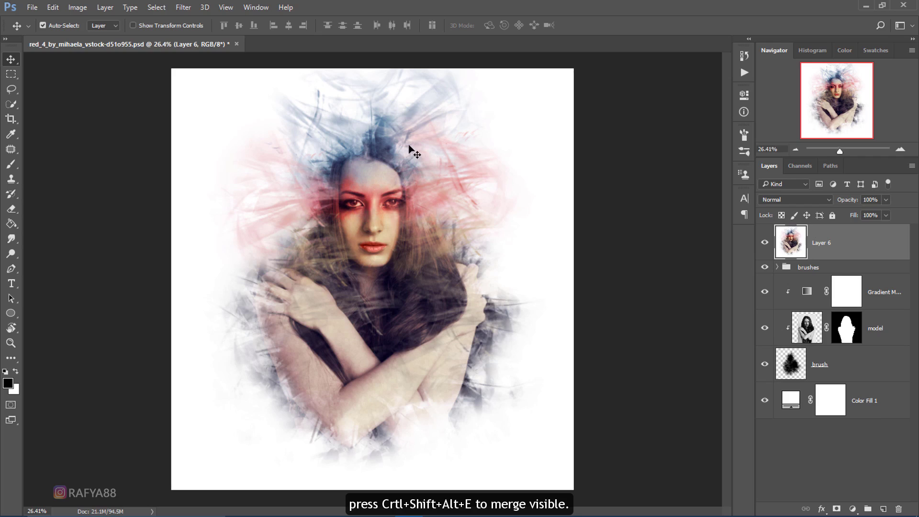
{"action": "scroll", "coordinate": [408, 152], "scroll_direction": "up", "scroll_amount": 3}
{"action": "left_click_drag", "start_coordinate": [344, 240], "coordinate": [403, 234]}
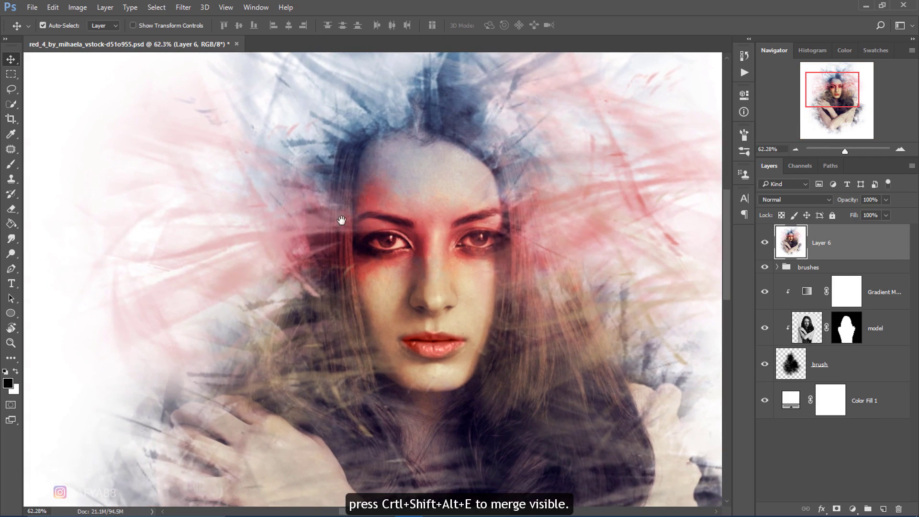
{"action": "left_click", "coordinate": [183, 7]}
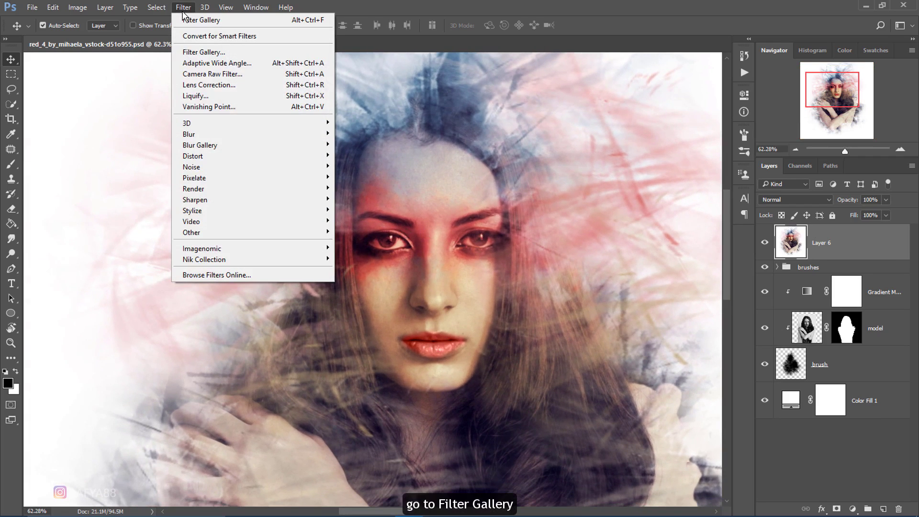
Step: Set up a Filter Gallery Dry Brush with Brush Size 2, Brush Detail 5 and Texture 1
{"action": "left_click", "coordinate": [267, 48]}
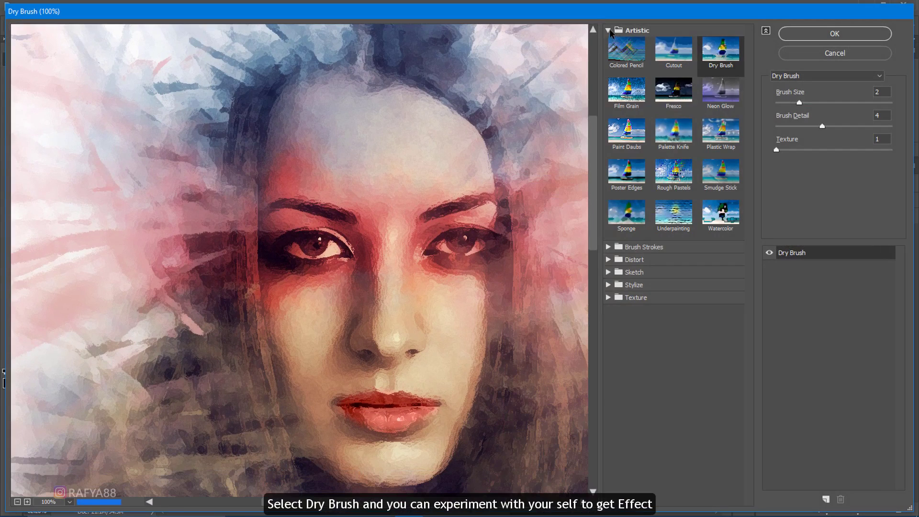
{"action": "left_click", "coordinate": [609, 30]}
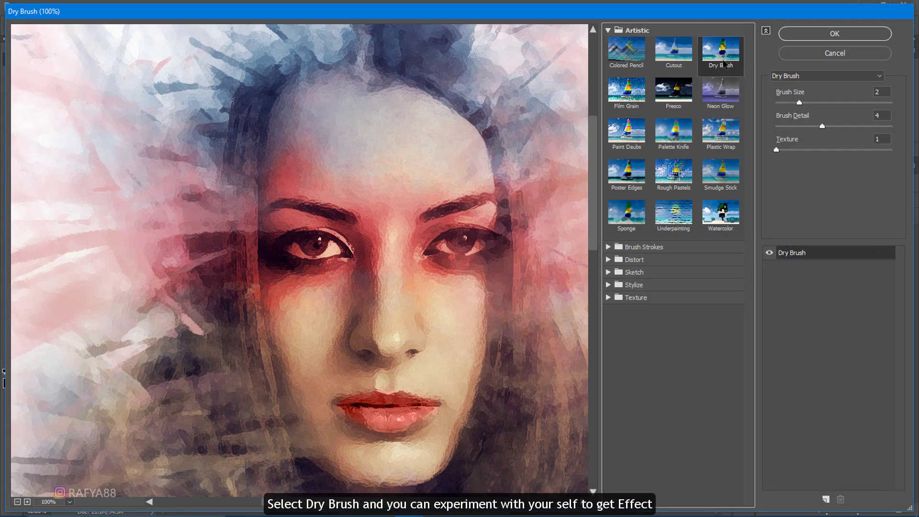
{"action": "left_click", "coordinate": [669, 66]}
{"action": "left_click", "coordinate": [720, 65]}
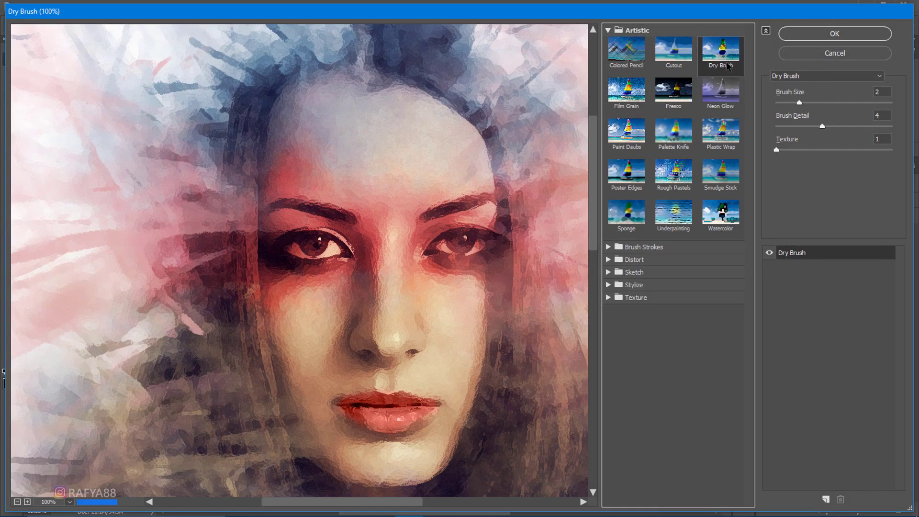
{"action": "left_click_drag", "start_coordinate": [816, 127], "coordinate": [791, 126]}
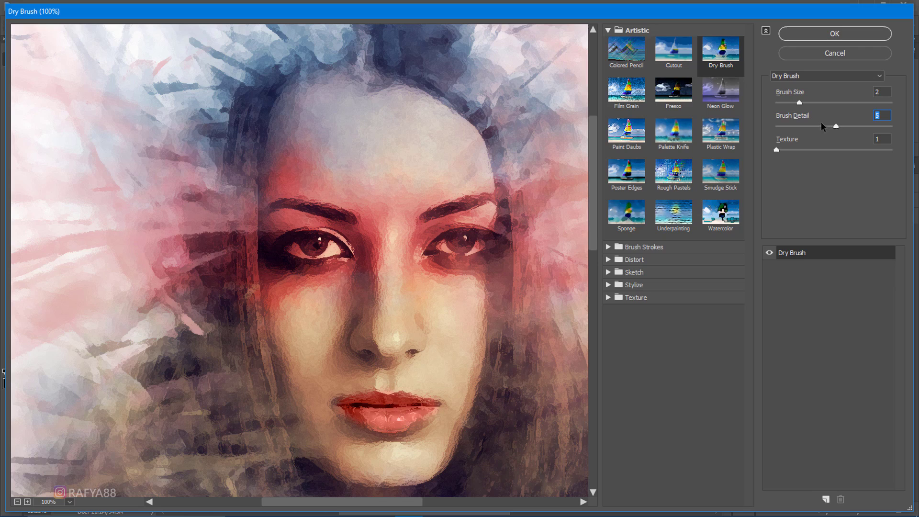
{"action": "left_click", "coordinate": [810, 103]}
{"action": "left_click_drag", "start_coordinate": [784, 149], "coordinate": [787, 150]}
Step: Confirm the Dry Brush filter on Layer 6 and add a Curves adjustment layer
{"action": "left_click", "coordinate": [834, 34]}
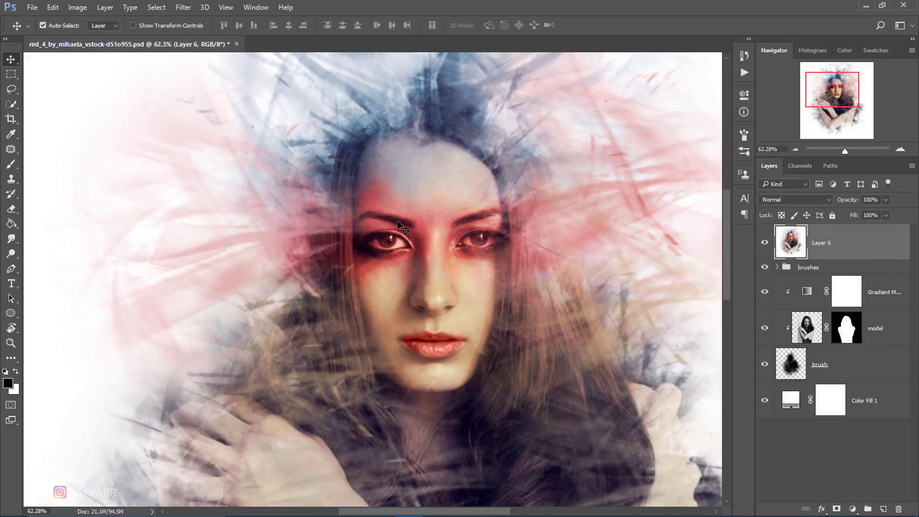
{"action": "scroll", "coordinate": [444, 241], "scroll_direction": "down", "scroll_amount": 3}
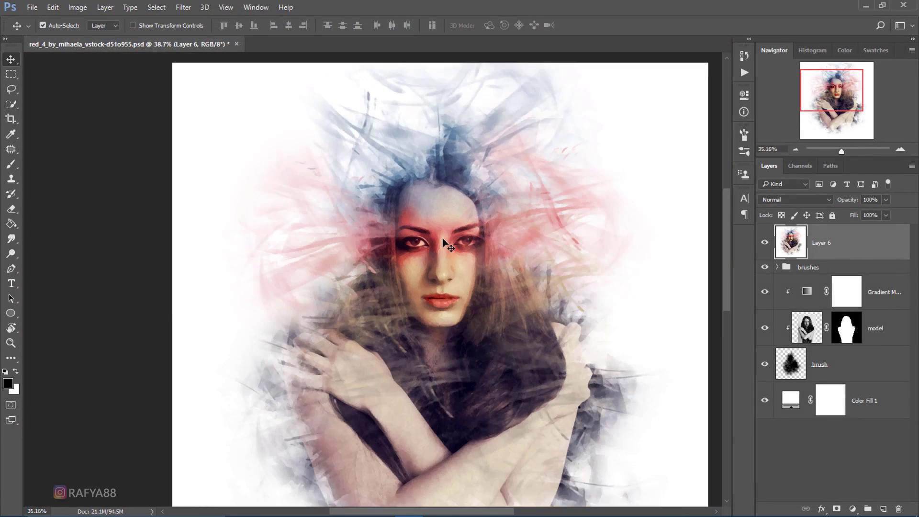
{"action": "scroll", "coordinate": [444, 242], "scroll_direction": "down", "scroll_amount": 2}
{"action": "scroll", "coordinate": [445, 241], "scroll_direction": "down", "scroll_amount": 1}
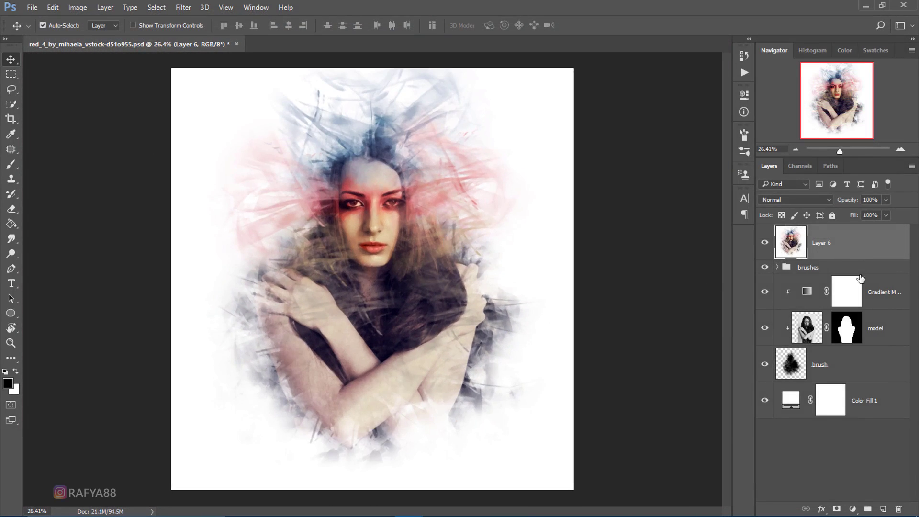
{"action": "left_click", "coordinate": [852, 509]}
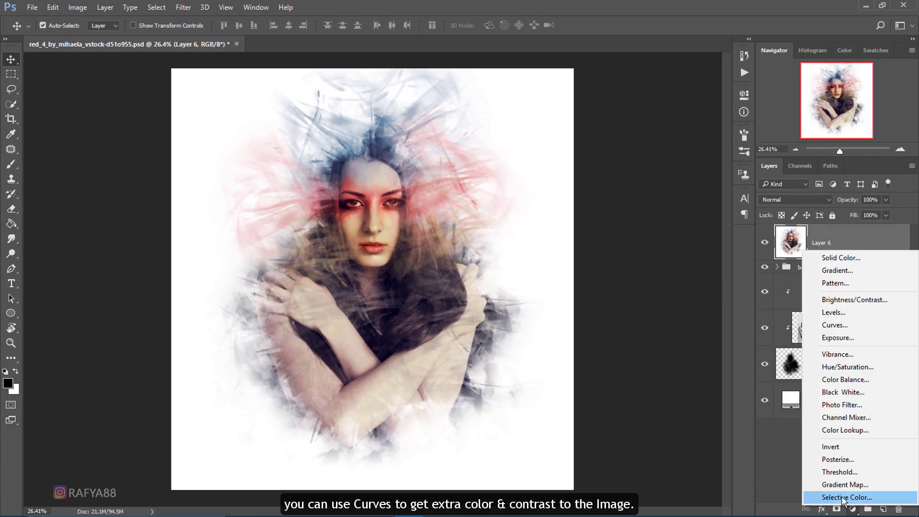
{"action": "left_click", "coordinate": [870, 323]}
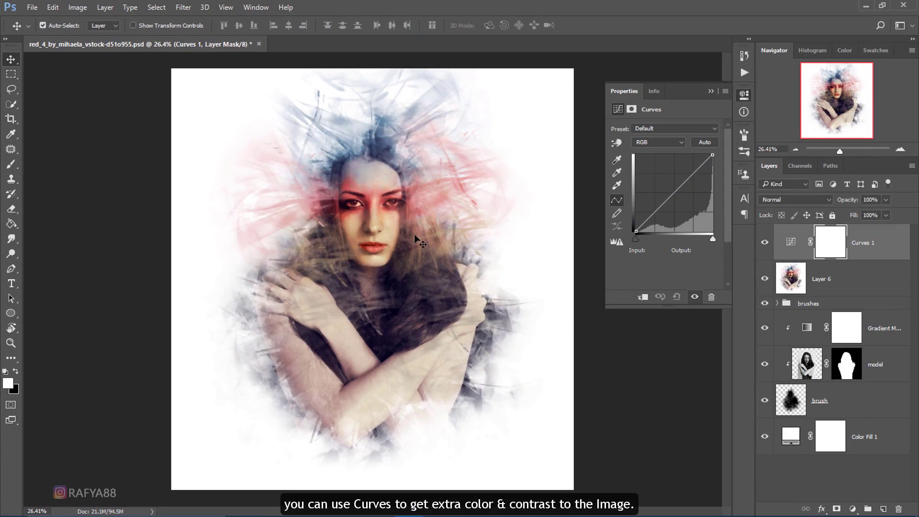
Step: Lift the RGB black point, then raise Blue shadows, lower Blue highlights and dip Blue midtones
{"action": "scroll", "coordinate": [418, 241], "scroll_direction": "up", "scroll_amount": 1}
{"action": "left_click_drag", "start_coordinate": [635, 231], "coordinate": [626, 225]}
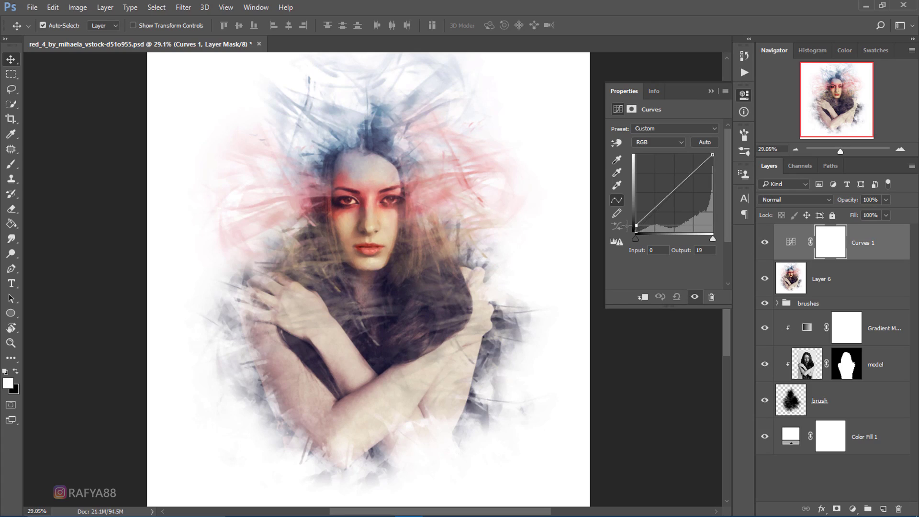
{"action": "left_click", "coordinate": [669, 141]}
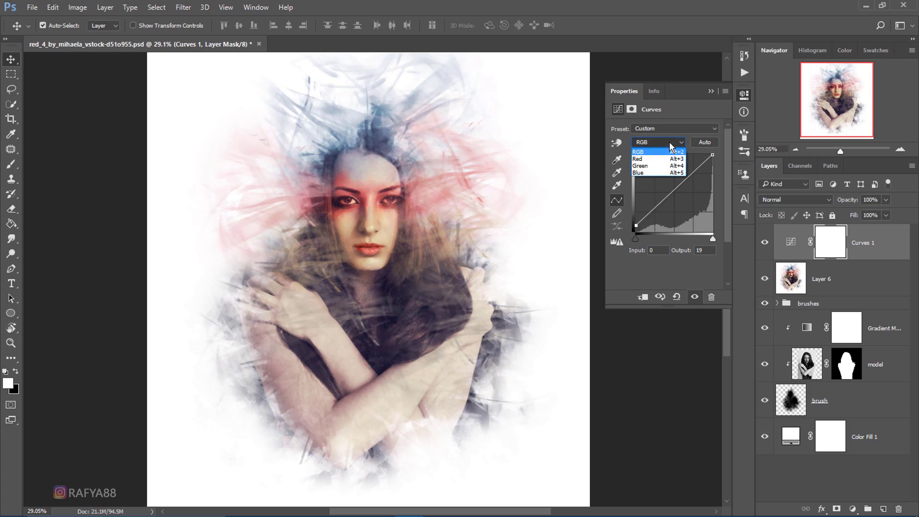
{"action": "left_click", "coordinate": [660, 172]}
{"action": "left_click_drag", "start_coordinate": [630, 227], "coordinate": [631, 219]}
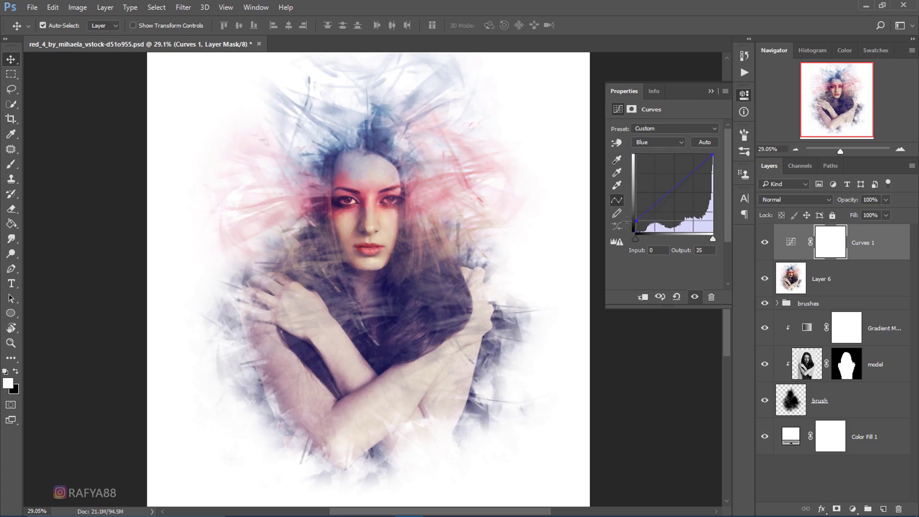
{"action": "left_click_drag", "start_coordinate": [713, 155], "coordinate": [720, 161]}
{"action": "left_click_drag", "start_coordinate": [672, 193], "coordinate": [674, 196]}
Step: Collapse the Curves Properties panel to reveal the finished cream-tinted painterly portrait
{"action": "left_click", "coordinate": [715, 91]}
{"action": "scroll", "coordinate": [468, 160], "scroll_direction": "down", "scroll_amount": 3}
{"action": "scroll", "coordinate": [469, 169], "scroll_direction": "up", "scroll_amount": 2}
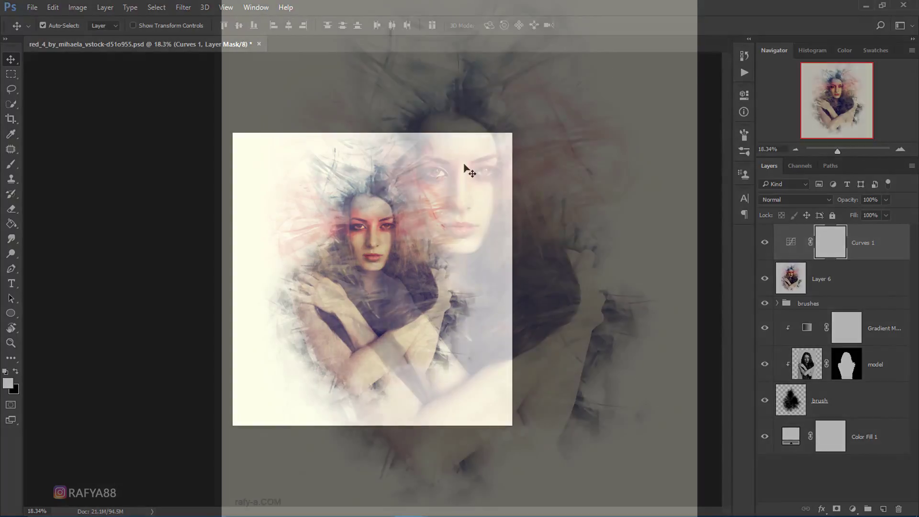